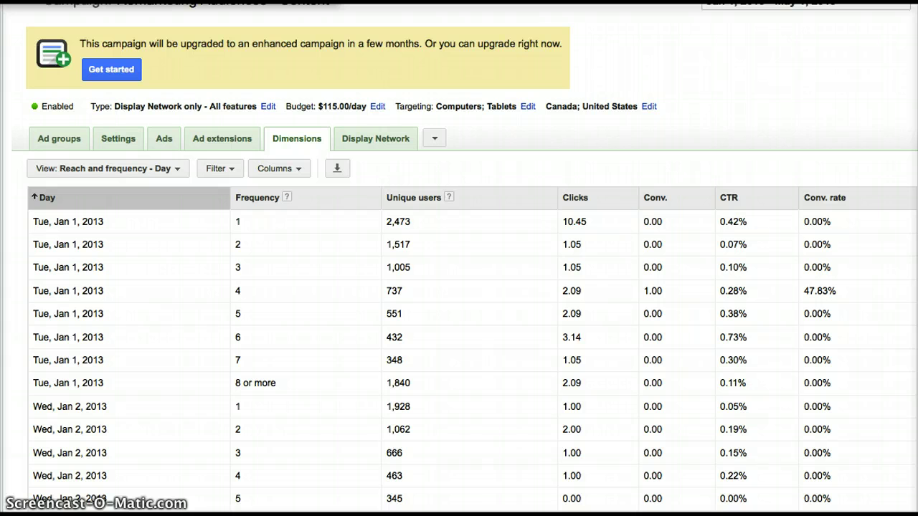
In the spreadsheet, insert a new column D before Clicks with the header Impressions.
{"action": "key", "text": "super+Tab"}
{"action": "key", "text": "super+Tab"}
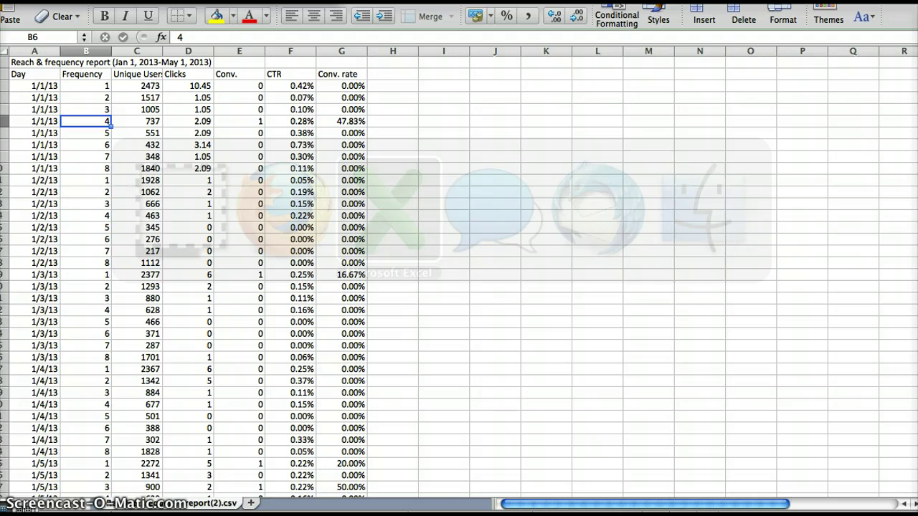
{"action": "left_click", "coordinate": [44, 122]}
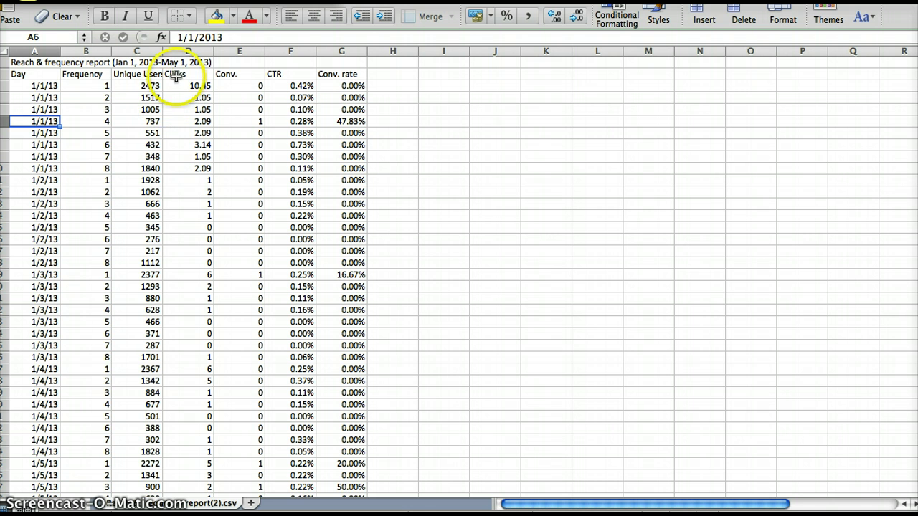
{"action": "left_click", "coordinate": [187, 52]}
{"action": "right_click", "coordinate": [187, 55]}
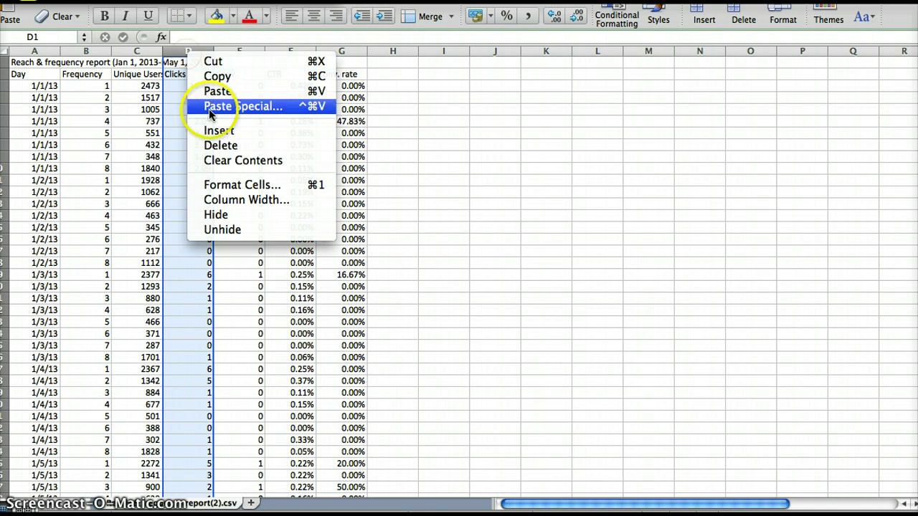
{"action": "left_click", "coordinate": [218, 127]}
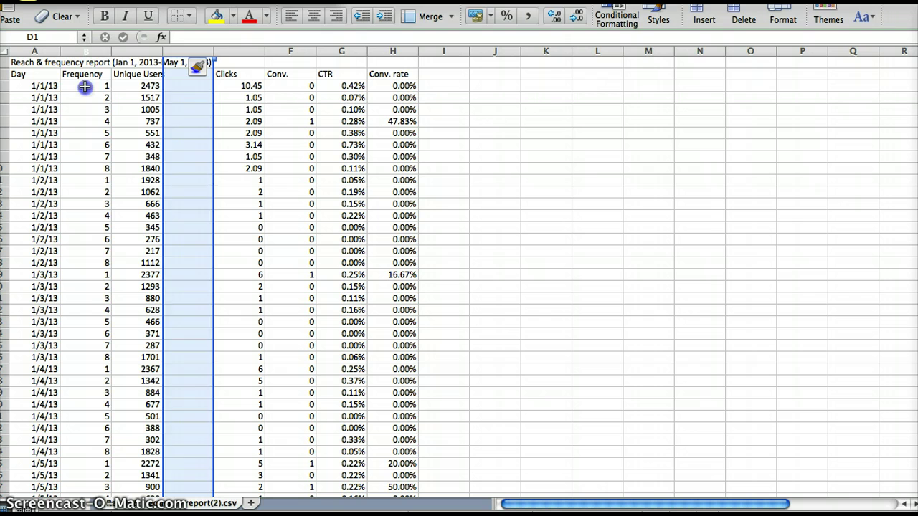
{"action": "left_click", "coordinate": [97, 86]}
{"action": "left_click", "coordinate": [147, 85]}
{"action": "left_click", "coordinate": [178, 84]}
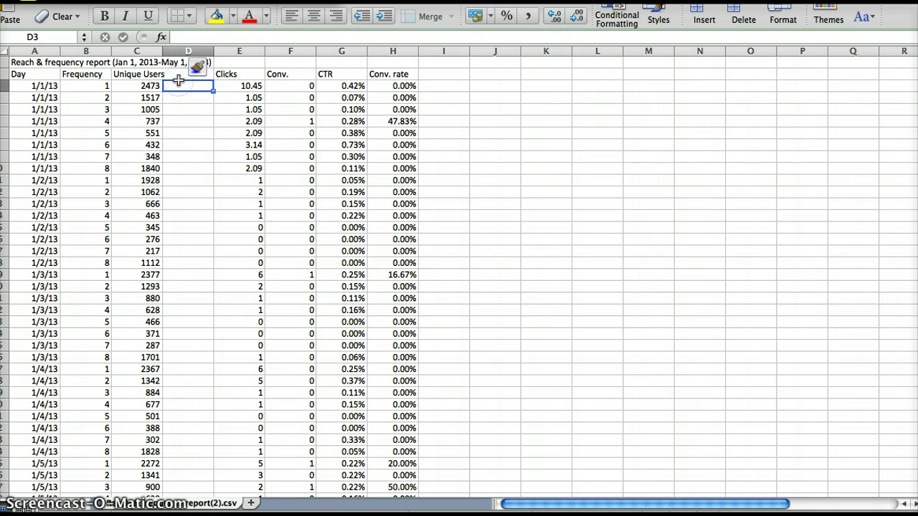
{"action": "left_click", "coordinate": [178, 79]}
{"action": "type", "text": "Impressions"}
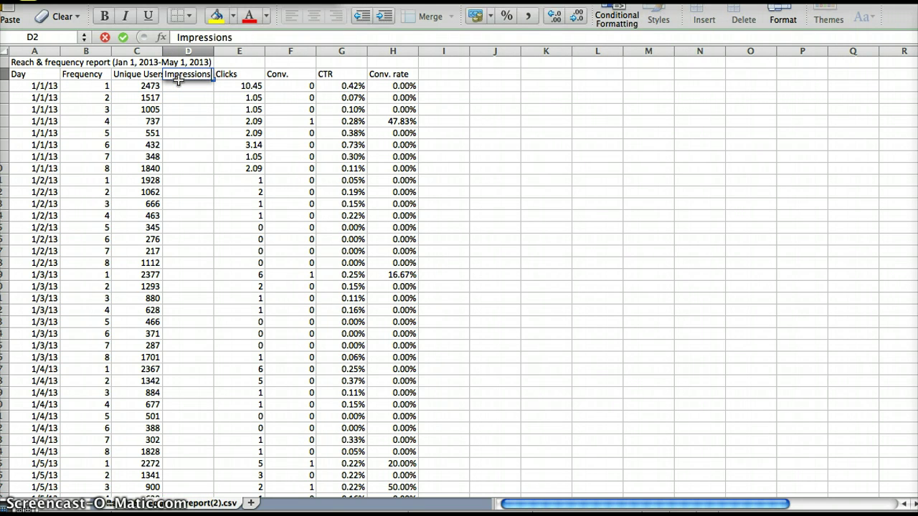
{"action": "key", "text": "Return"}
Fill Impressions with =B3*C3 down all rows, then convert the results to plain values.
{"action": "type", "text": "="}
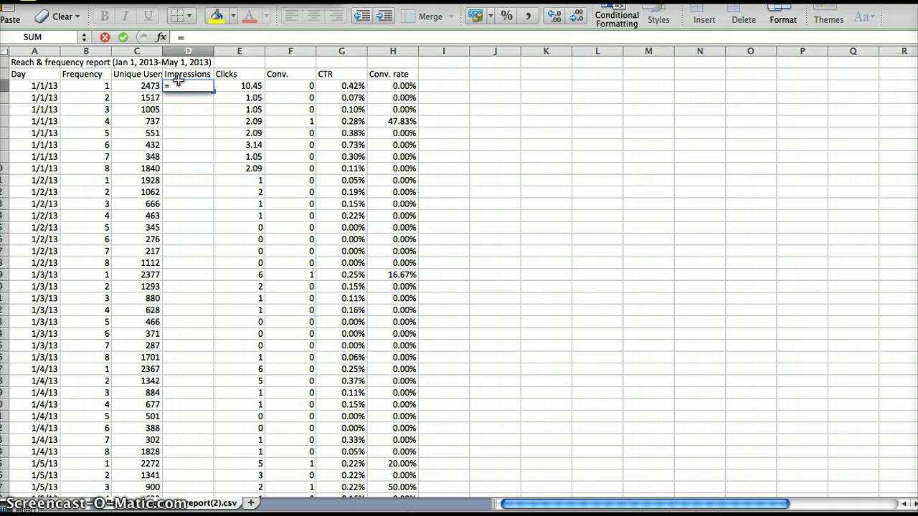
{"action": "left_click", "coordinate": [83, 84]}
{"action": "type", "text": "*"}
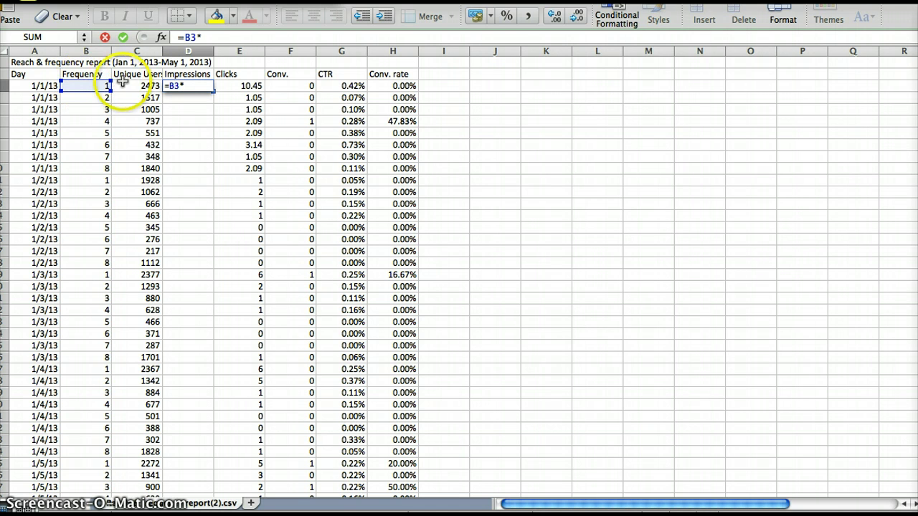
{"action": "left_click", "coordinate": [128, 86]}
{"action": "key", "text": "Return"}
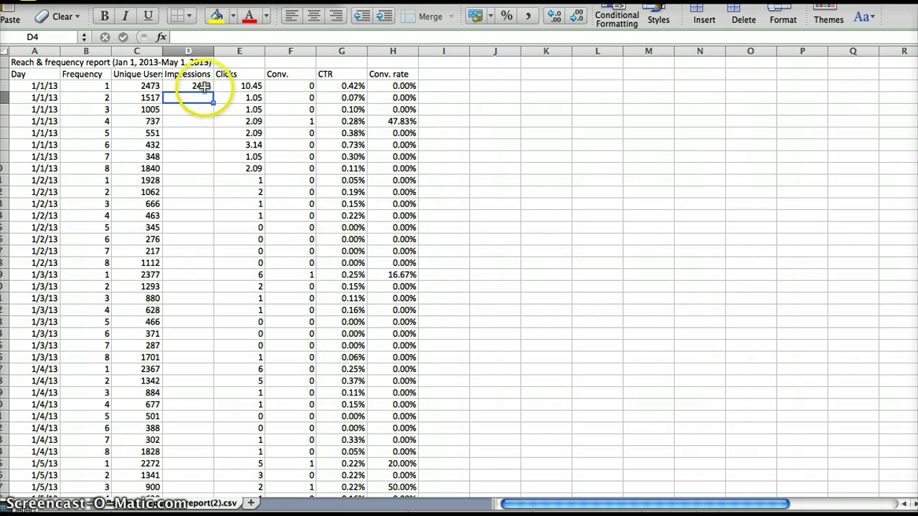
{"action": "left_click", "coordinate": [201, 86]}
{"action": "double_click", "coordinate": [213, 91]}
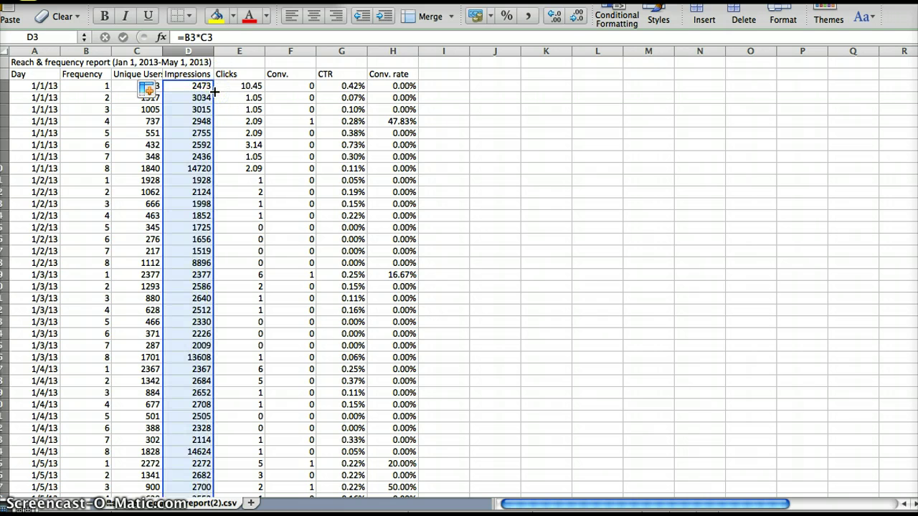
{"action": "key", "text": "ctrl+super+v"}
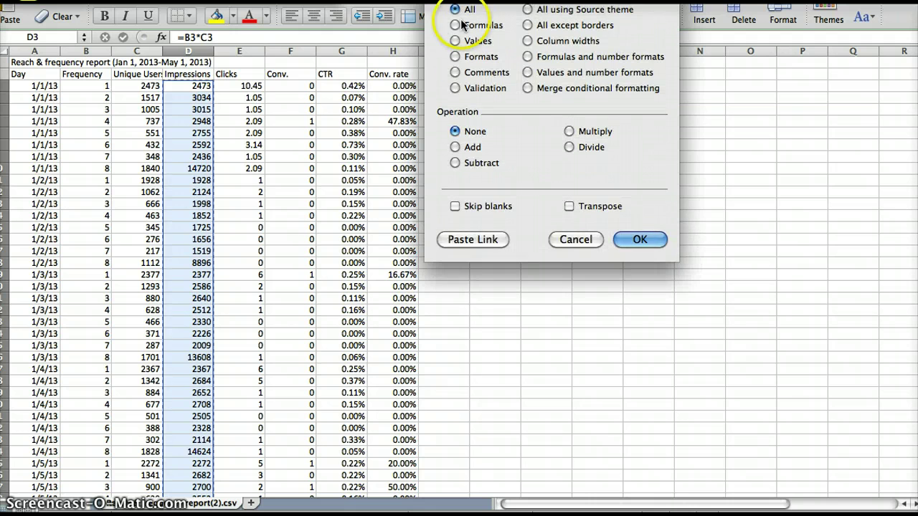
{"action": "left_click", "coordinate": [454, 41]}
{"action": "key", "text": "Return"}
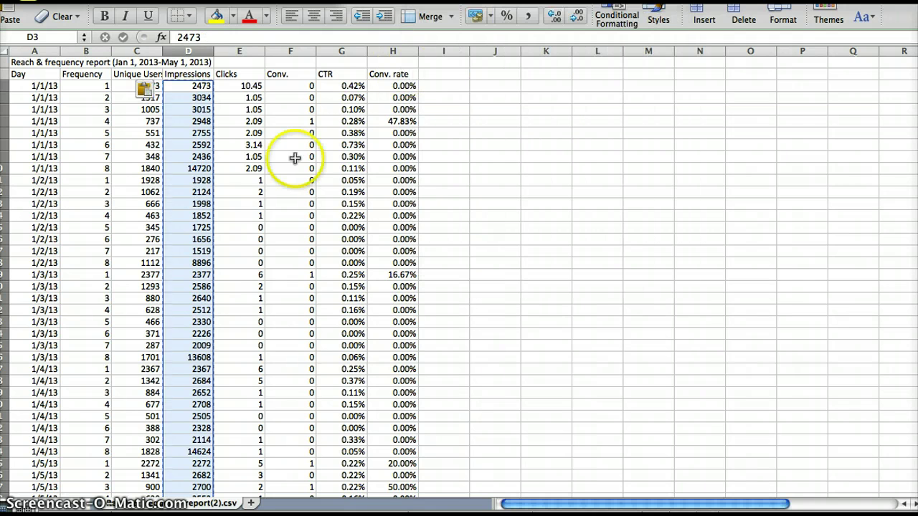
{"action": "left_click", "coordinate": [202, 144]}
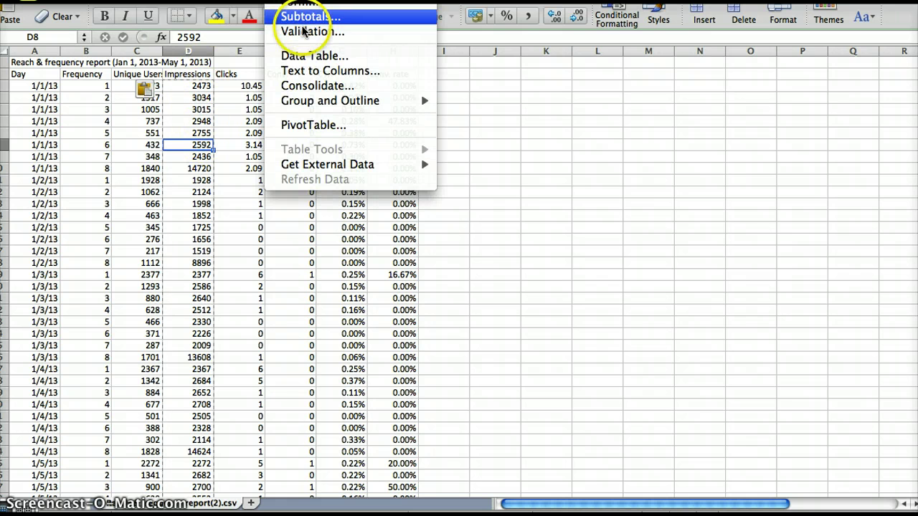
Build a pivot table with Frequency as rows, summing Clicks and Impressions as values.
{"action": "left_click", "coordinate": [291, 125]}
{"action": "left_click", "coordinate": [663, 208]}
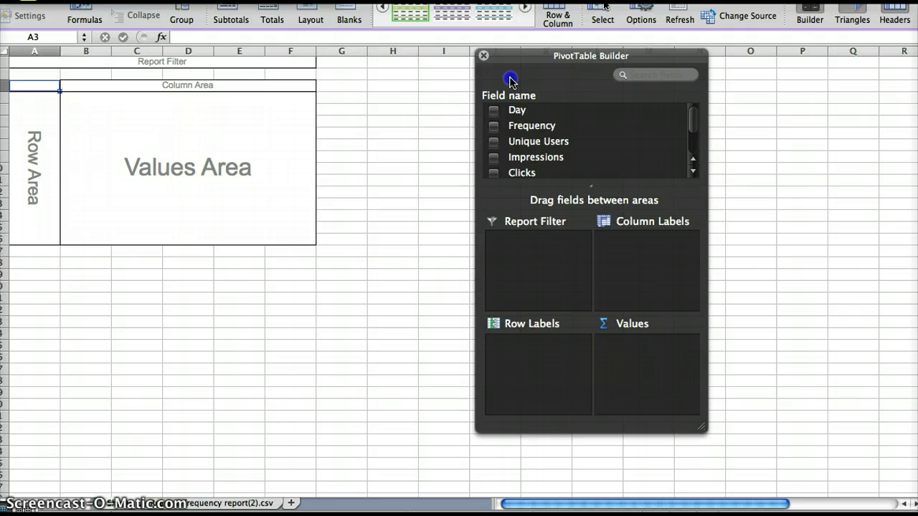
{"action": "scroll", "coordinate": [475, 146], "scroll_direction": "down", "scroll_amount": 4}
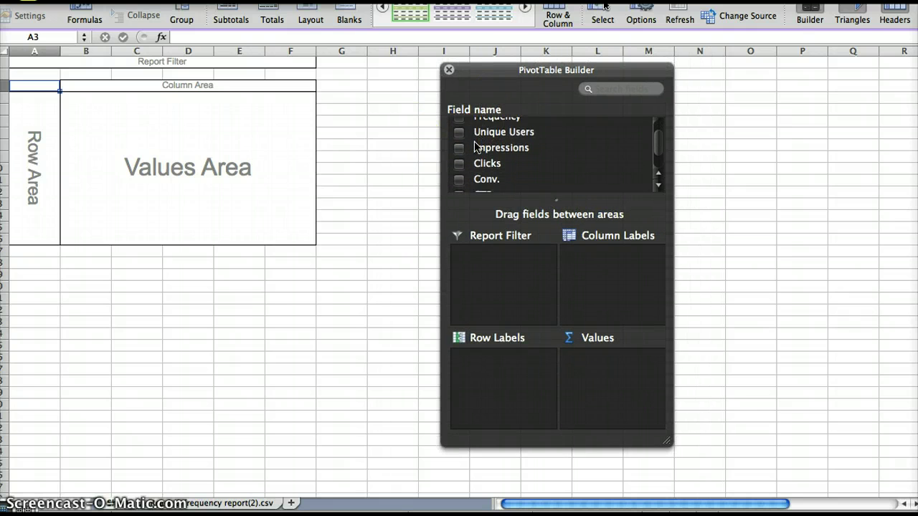
{"action": "scroll", "coordinate": [475, 145], "scroll_direction": "up", "scroll_amount": 3}
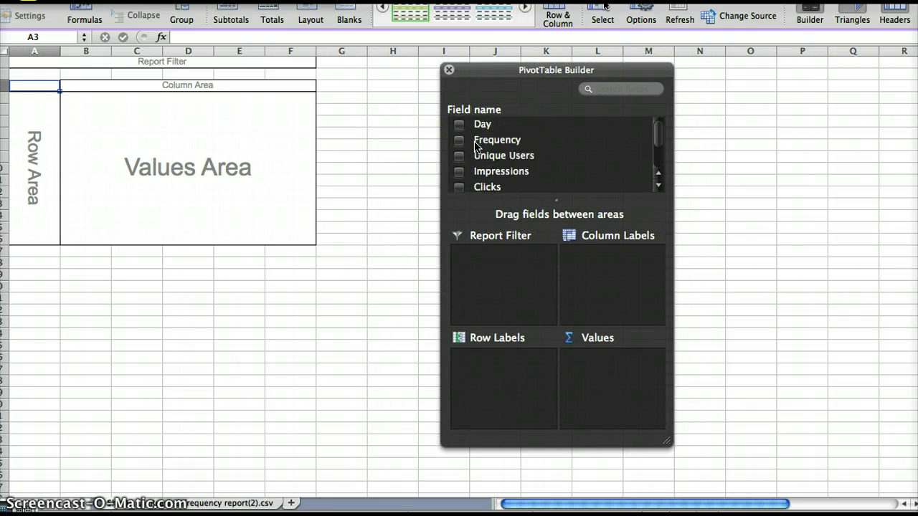
{"action": "left_click_drag", "start_coordinate": [477, 146], "coordinate": [492, 371]}
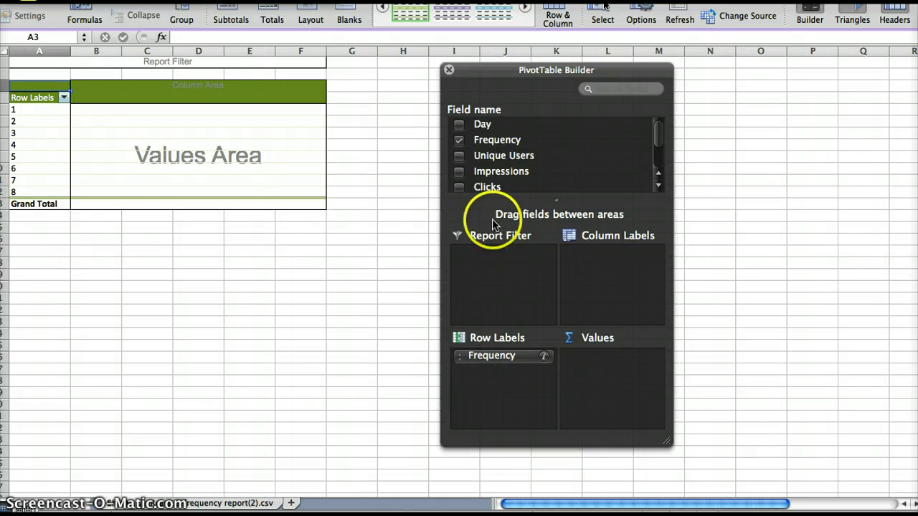
{"action": "scroll", "coordinate": [492, 158], "scroll_direction": "down", "scroll_amount": 2}
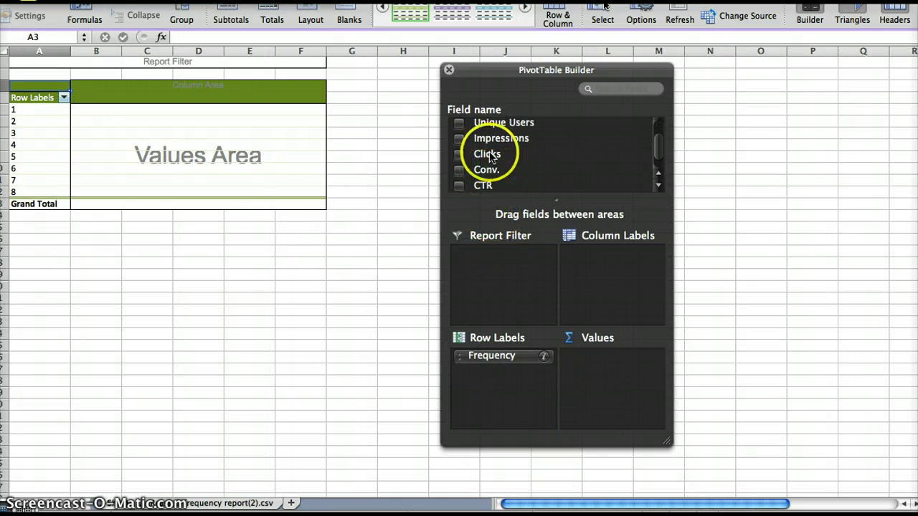
{"action": "left_click_drag", "start_coordinate": [491, 158], "coordinate": [597, 362]}
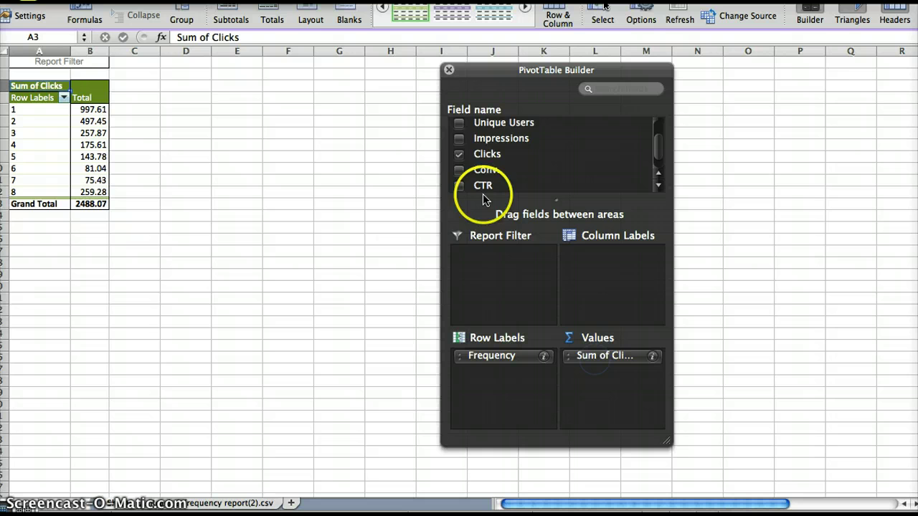
{"action": "left_click_drag", "start_coordinate": [483, 139], "coordinate": [605, 391]}
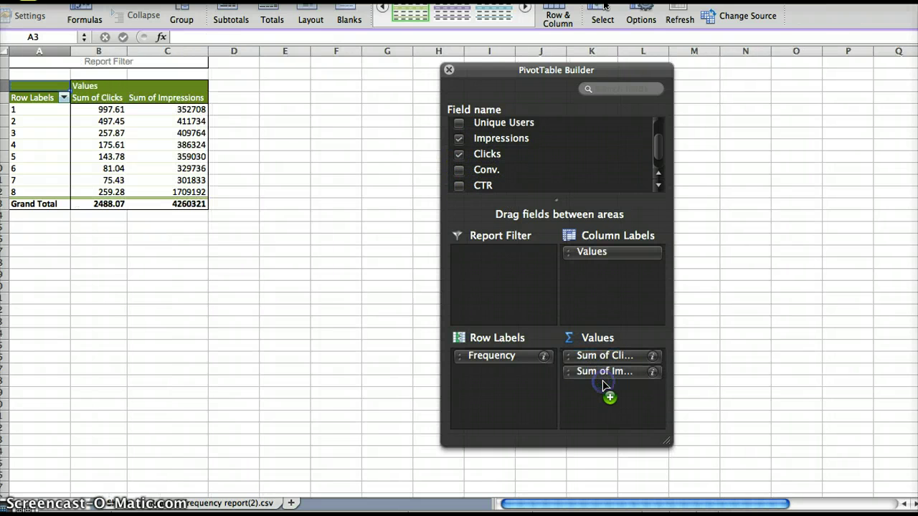
{"action": "left_click", "coordinate": [86, 13]}
Add a calculated field named Calc. CTR with the formula =Clicks/Impressions.
{"action": "left_click", "coordinate": [99, 36]}
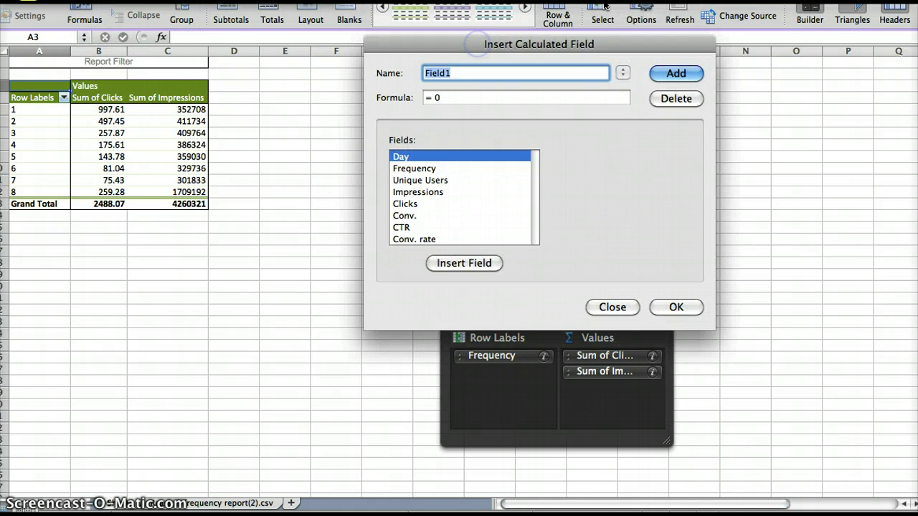
{"action": "type", "text": "Calc. CTR"}
{"action": "key", "text": "Tab"}
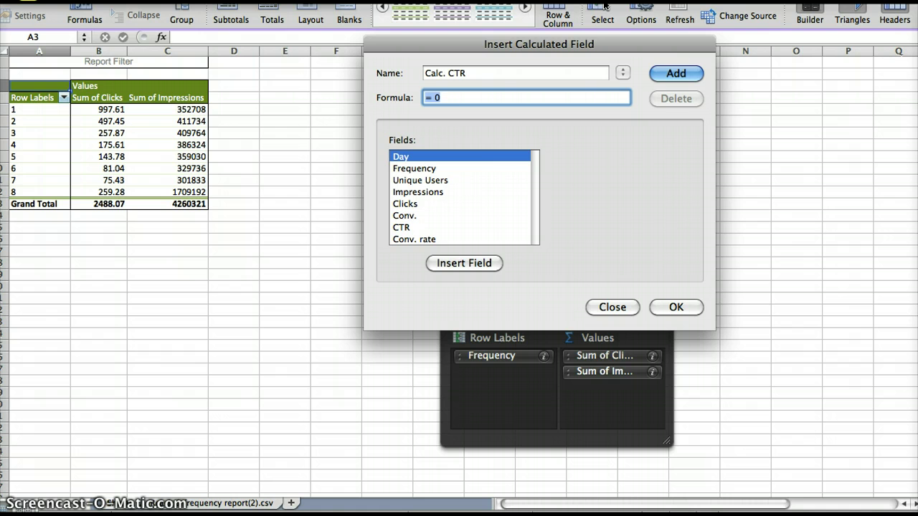
{"action": "type", "text": "="}
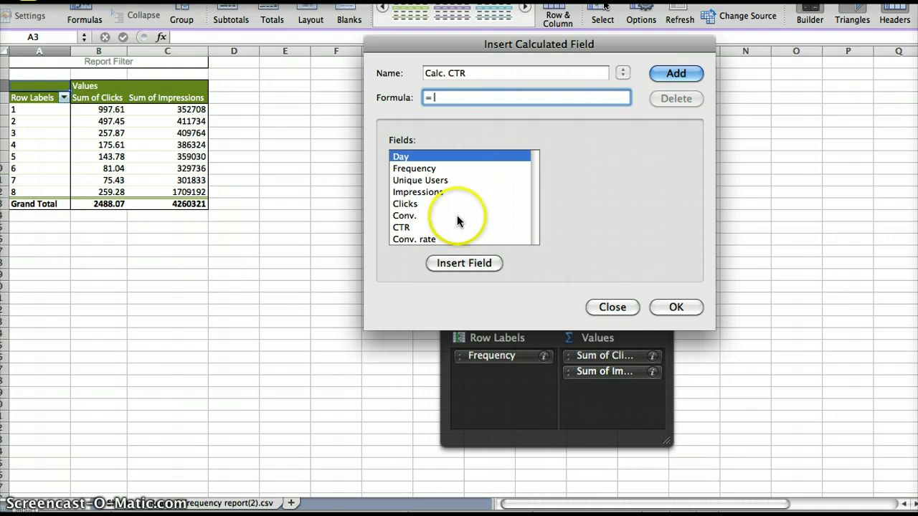
{"action": "left_click", "coordinate": [406, 205]}
{"action": "double_click", "coordinate": [406, 204]}
{"action": "type", "text": "/"}
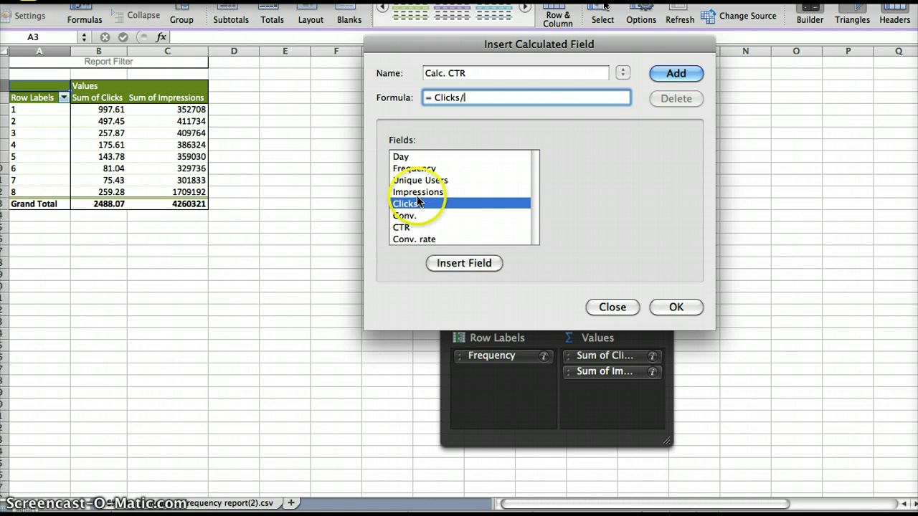
{"action": "left_click", "coordinate": [424, 191]}
{"action": "double_click", "coordinate": [424, 191]}
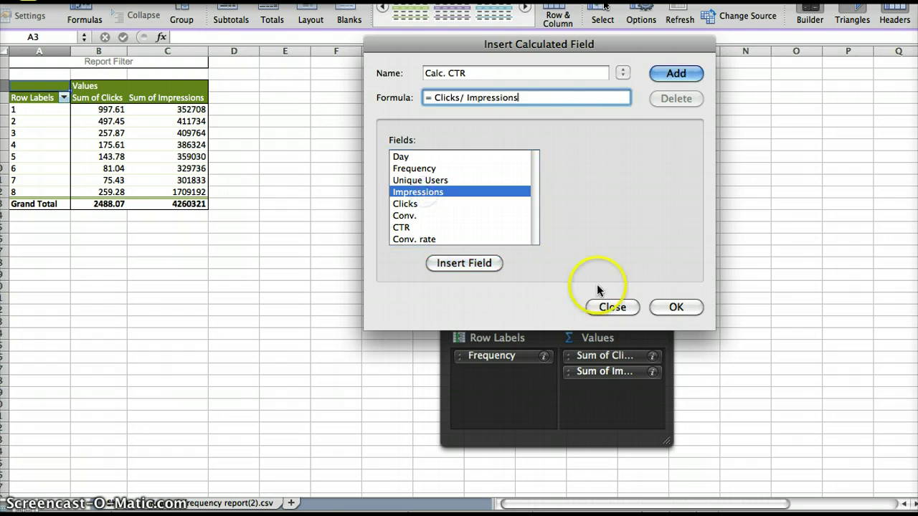
{"action": "left_click", "coordinate": [675, 307]}
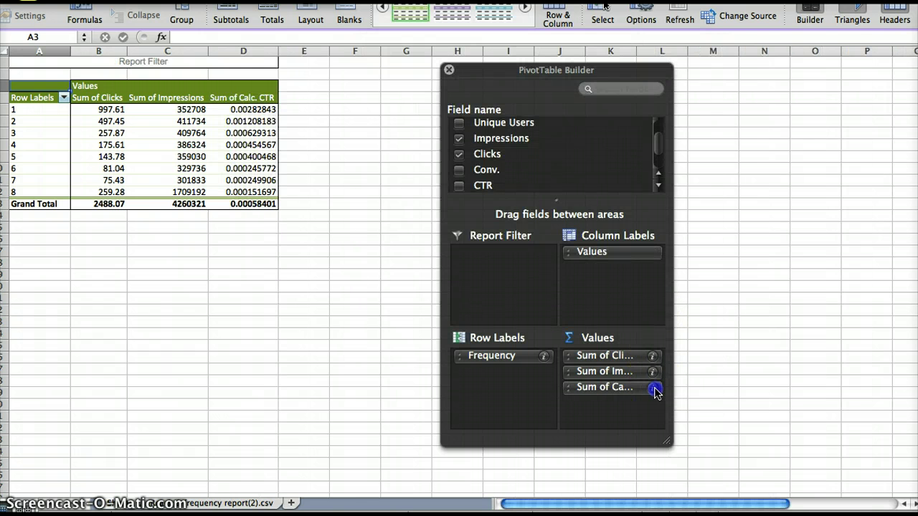
Format the Sum of Calc. CTR values as percentages.
{"action": "left_click", "coordinate": [652, 388]}
{"action": "left_click", "coordinate": [625, 192]}
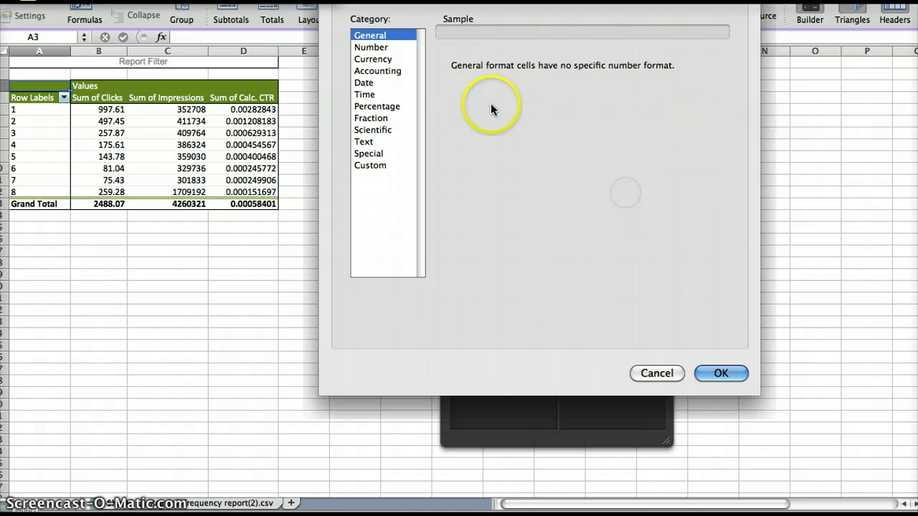
{"action": "double_click", "coordinate": [380, 107]}
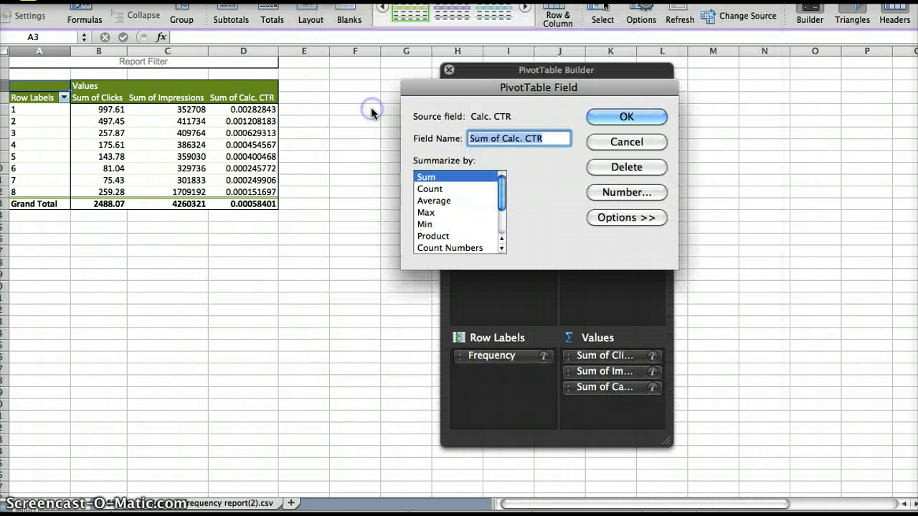
{"action": "key", "text": "Return"}
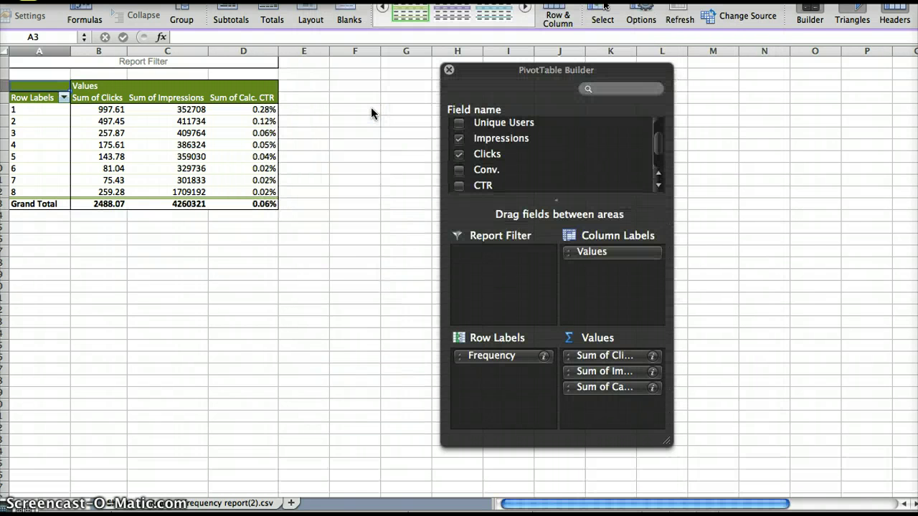
Add Sum of Conv. to the values and create calculated field Calc. Conv. Rate = Conv./Clicks.
{"action": "scroll", "coordinate": [459, 140], "scroll_direction": "down", "scroll_amount": 2}
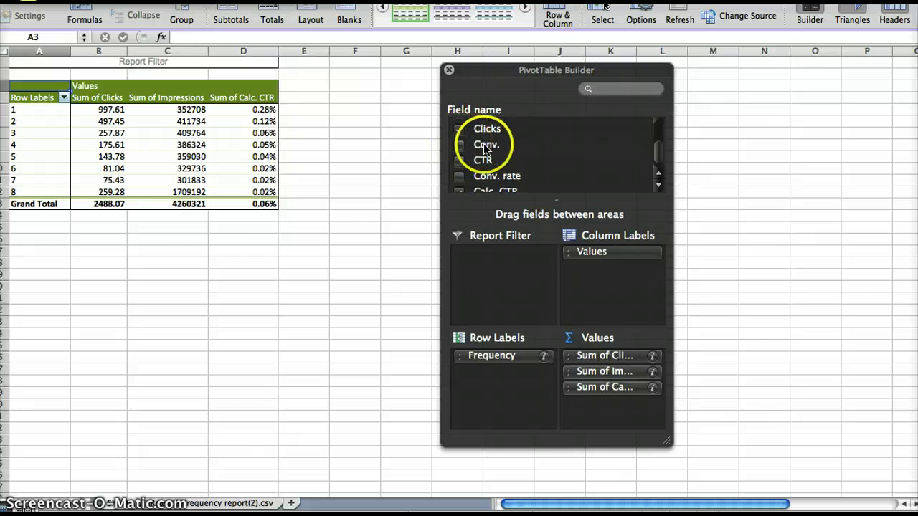
{"action": "left_click_drag", "start_coordinate": [485, 149], "coordinate": [609, 418]}
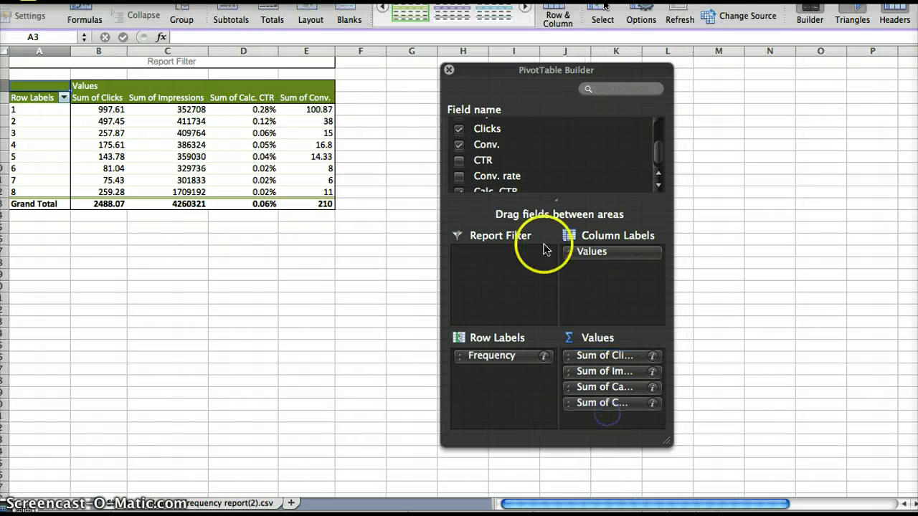
{"action": "left_click", "coordinate": [84, 14]}
{"action": "left_click", "coordinate": [92, 39]}
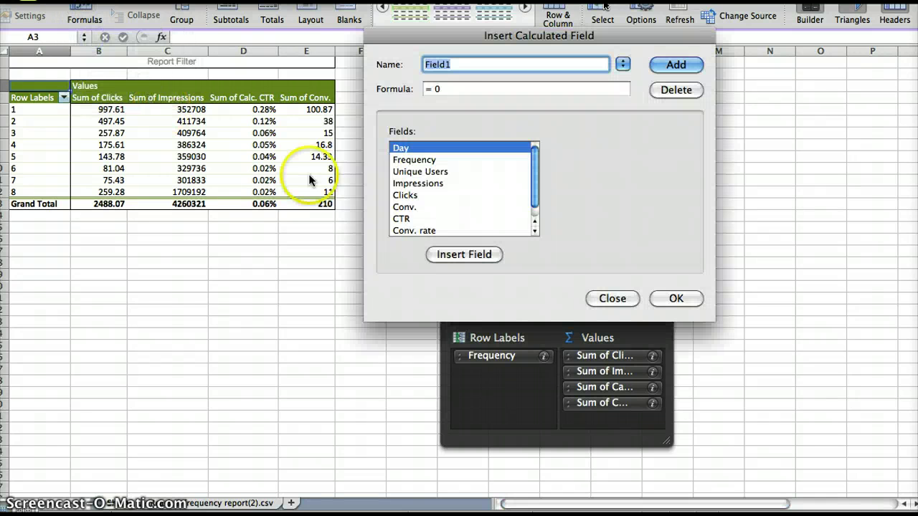
{"action": "type", "text": "Calc. Con"}
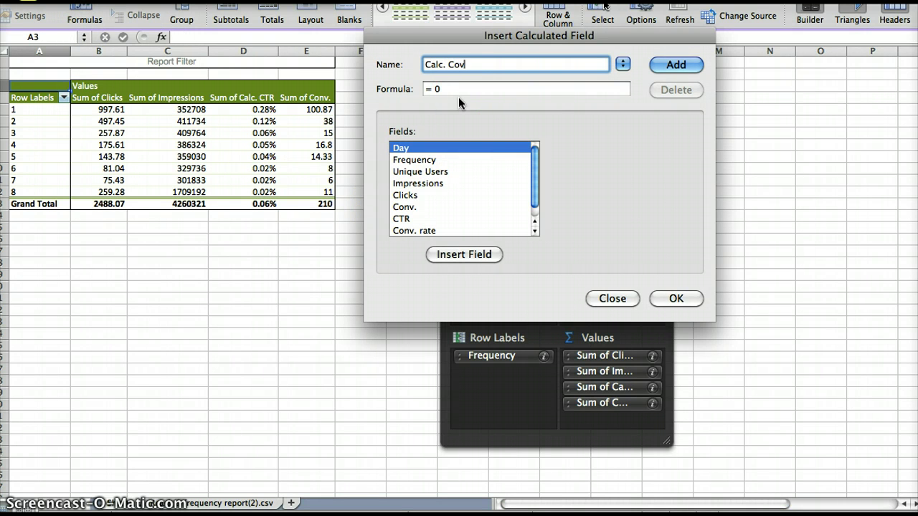
{"action": "type", "text": "v. Rate"}
{"action": "key", "text": "Tab"}
{"action": "left_click", "coordinate": [460, 95]}
{"action": "key", "text": "BackSpace"}
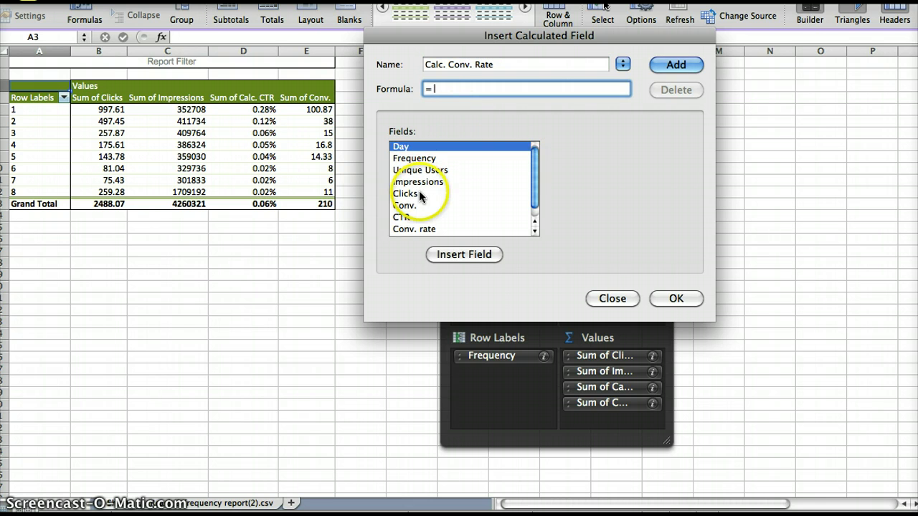
{"action": "double_click", "coordinate": [409, 206]}
{"action": "type", "text": "/"}
{"action": "left_click", "coordinate": [410, 194]}
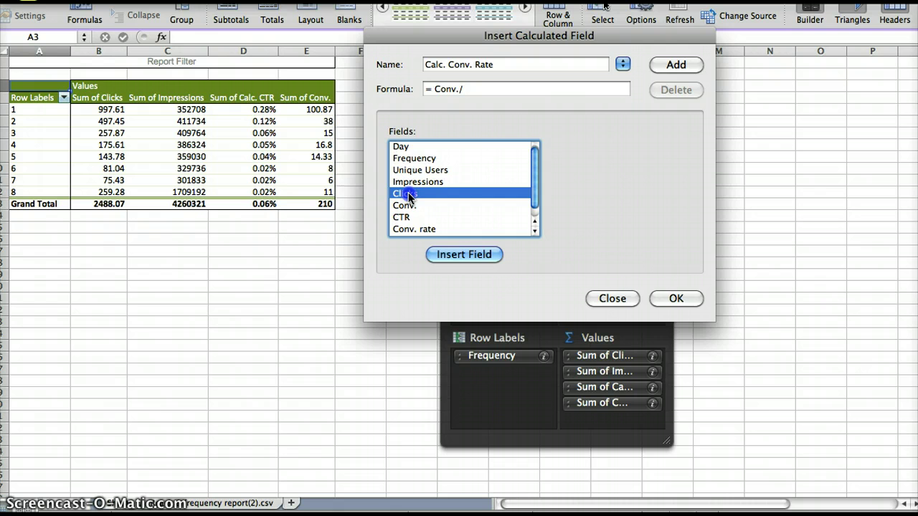
{"action": "key", "text": "Return"}
{"action": "left_click", "coordinate": [654, 299]}
Format the Calc. Conv. Rate values as percentages, showing 8.44% overall.
{"action": "left_click", "coordinate": [652, 419]}
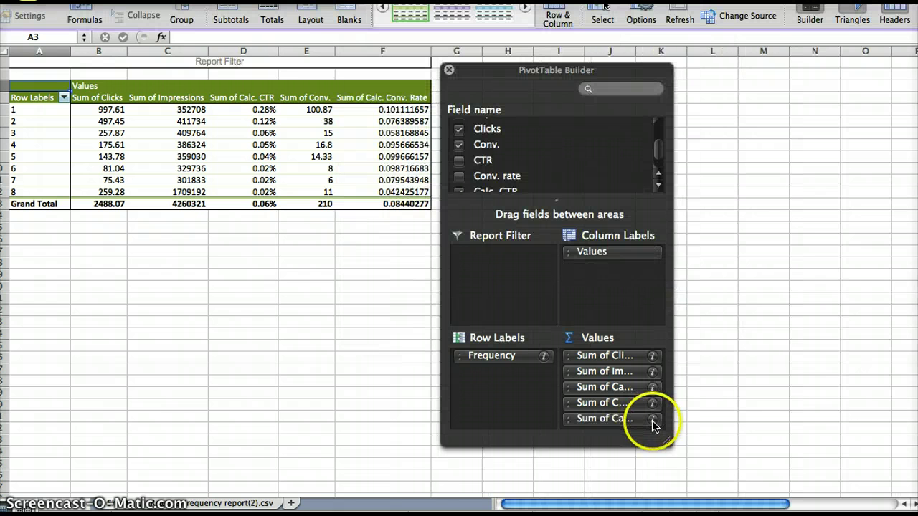
{"action": "left_click", "coordinate": [611, 192]}
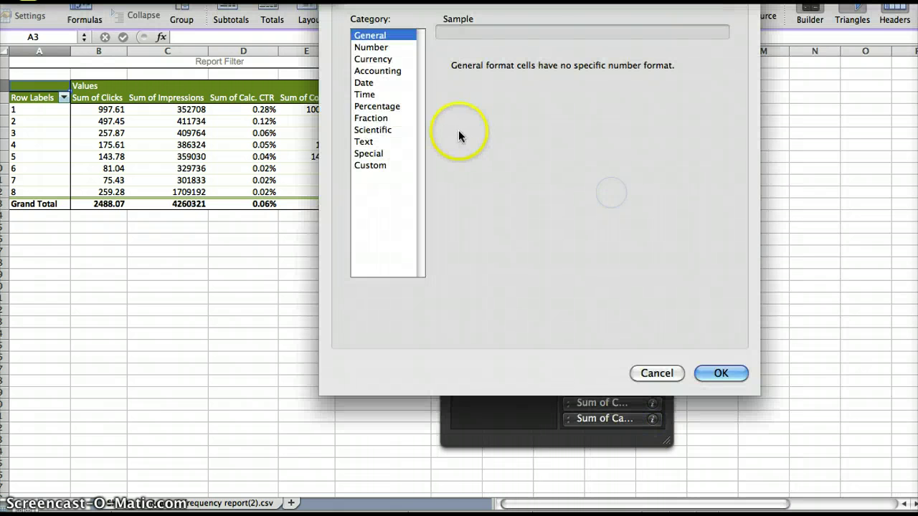
{"action": "left_click", "coordinate": [380, 104]}
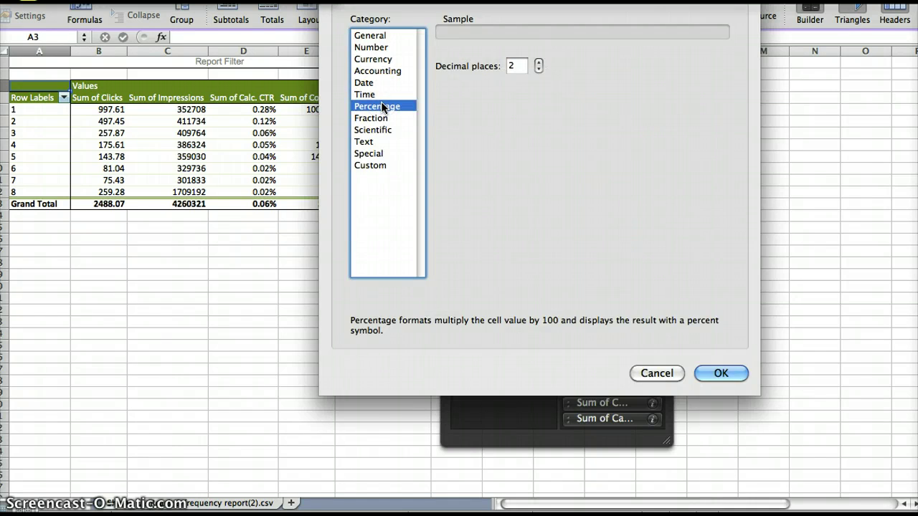
{"action": "key", "text": "Return"}
{"action": "key", "text": "Return"}
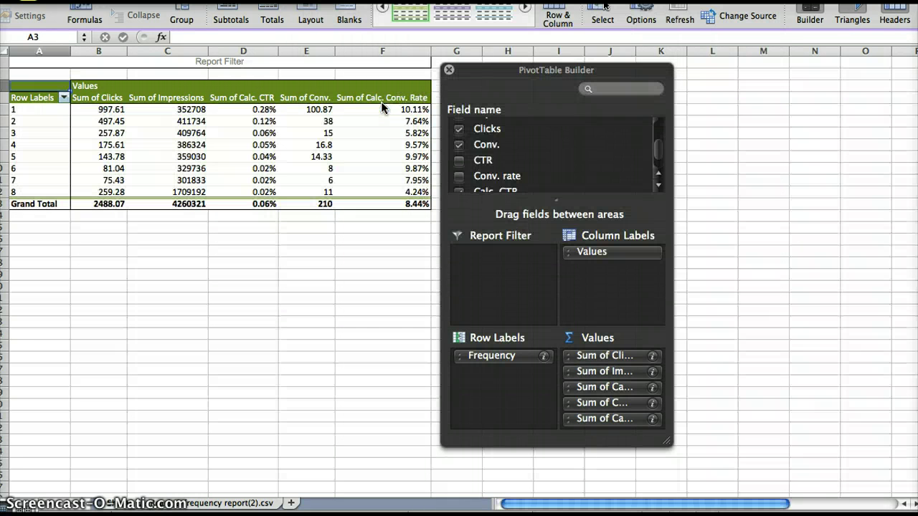
{"action": "left_click", "coordinate": [111, 145]}
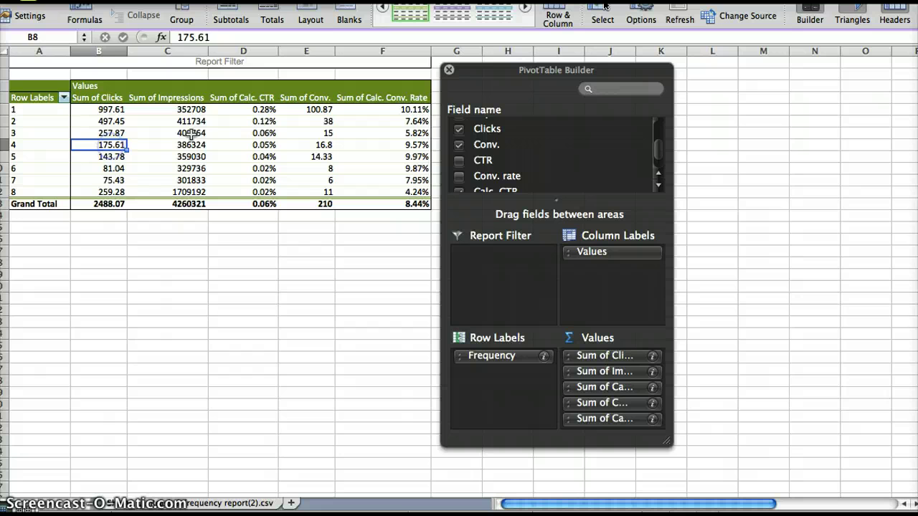
{"action": "left_click", "coordinate": [238, 111]}
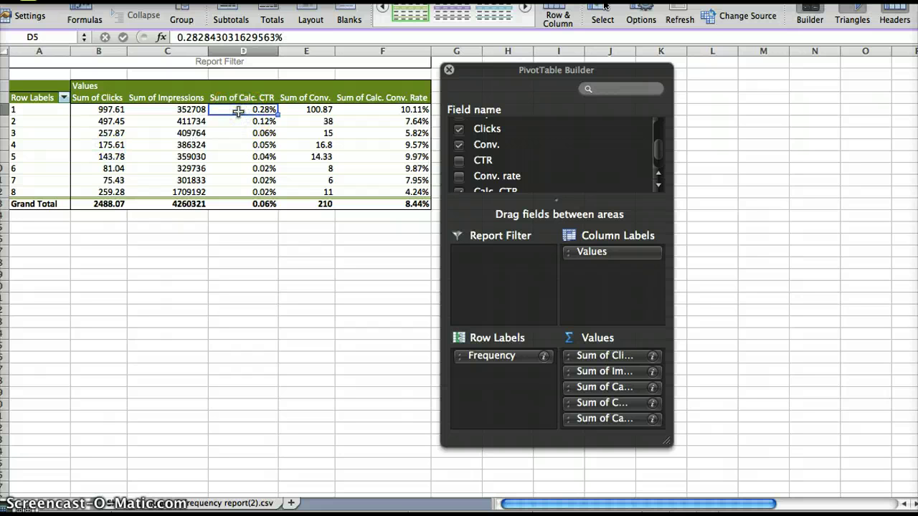
{"action": "key", "text": "Down"}
{"action": "key", "text": "Down"}
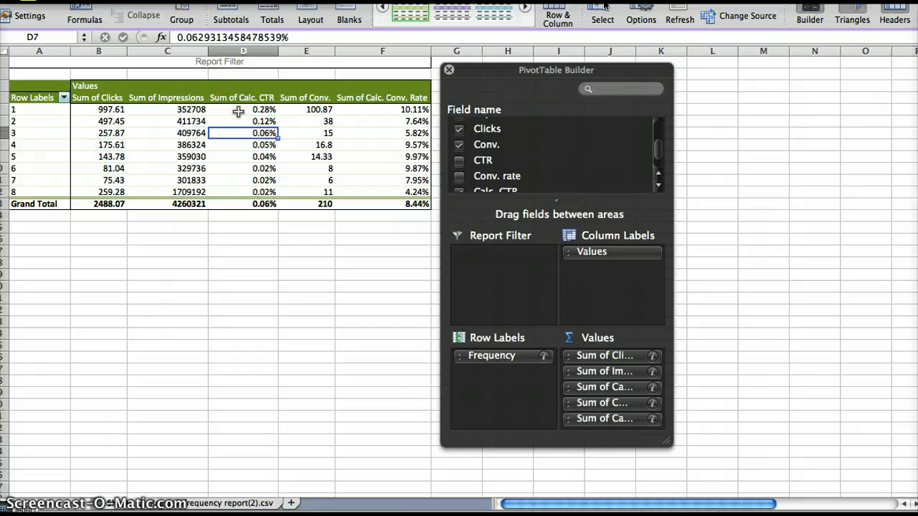
{"action": "key", "text": "Down"}
{"action": "key", "text": "Down"}
{"action": "key", "text": "Down"}
{"action": "key", "text": "Down"}
{"action": "key", "text": "Down"}
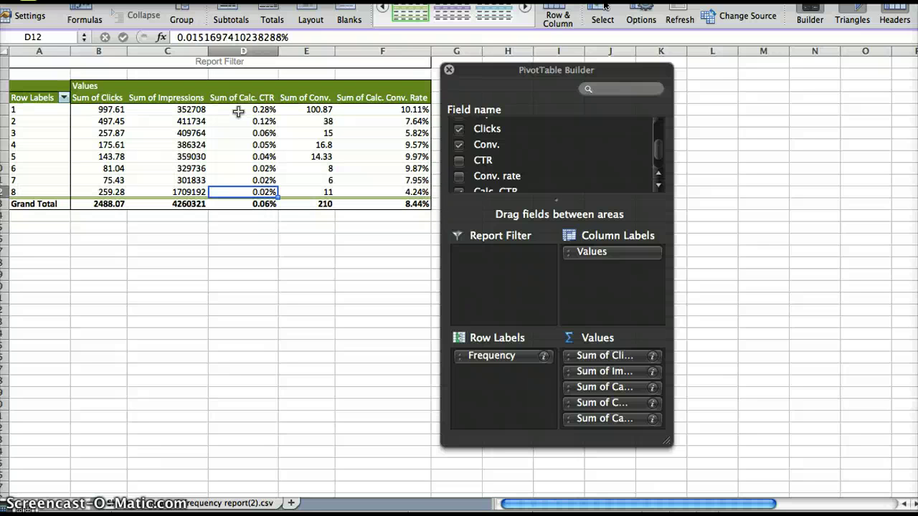
{"action": "key", "text": "Up"}
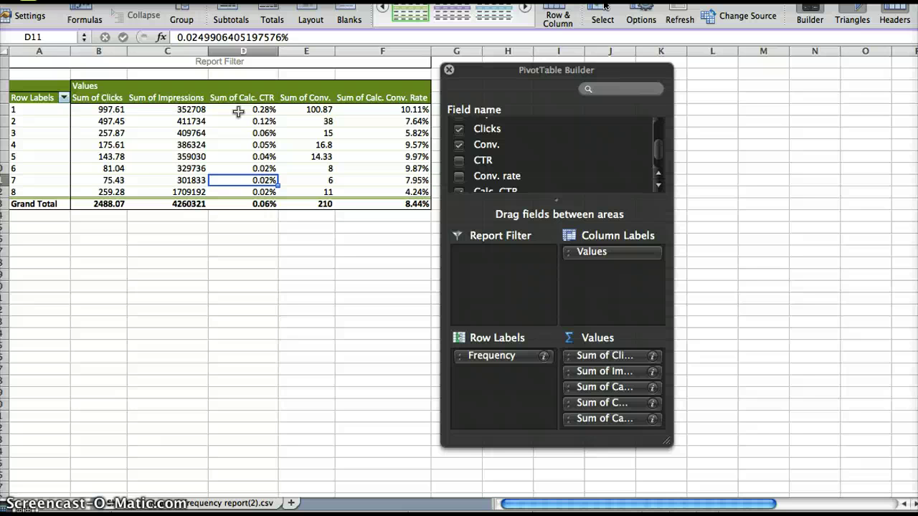
{"action": "key", "text": "Up"}
{"action": "key", "text": "Up"}
{"action": "key", "text": "Up"}
{"action": "key", "text": "Up"}
{"action": "key", "text": "Up"}
{"action": "key", "text": "Up"}
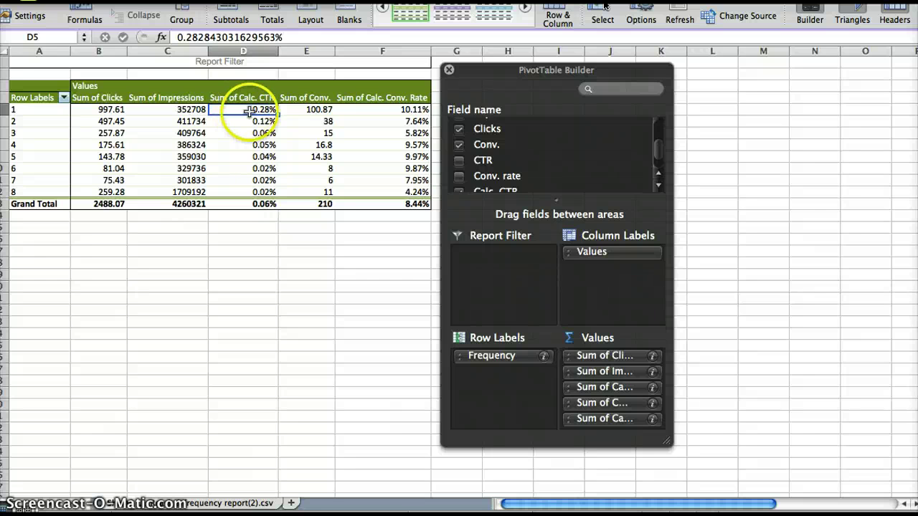
{"action": "left_click", "coordinate": [242, 121]}
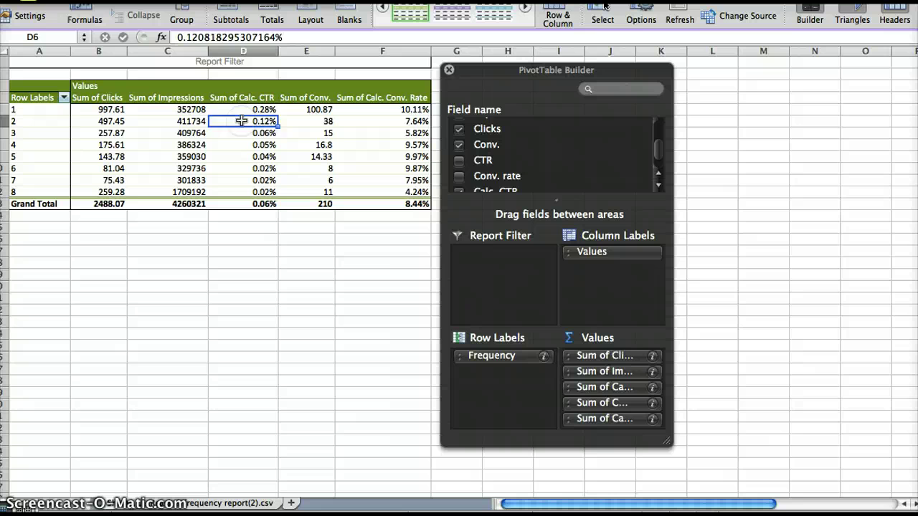
{"action": "key", "text": "Down"}
{"action": "key", "text": "Down"}
{"action": "key", "text": "Down"}
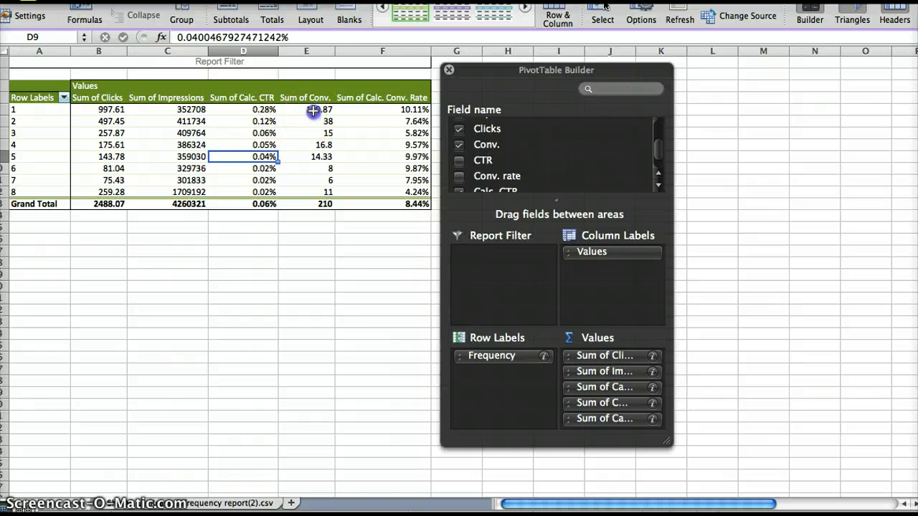
{"action": "left_click", "coordinate": [313, 110]}
{"action": "left_click", "coordinate": [314, 160]}
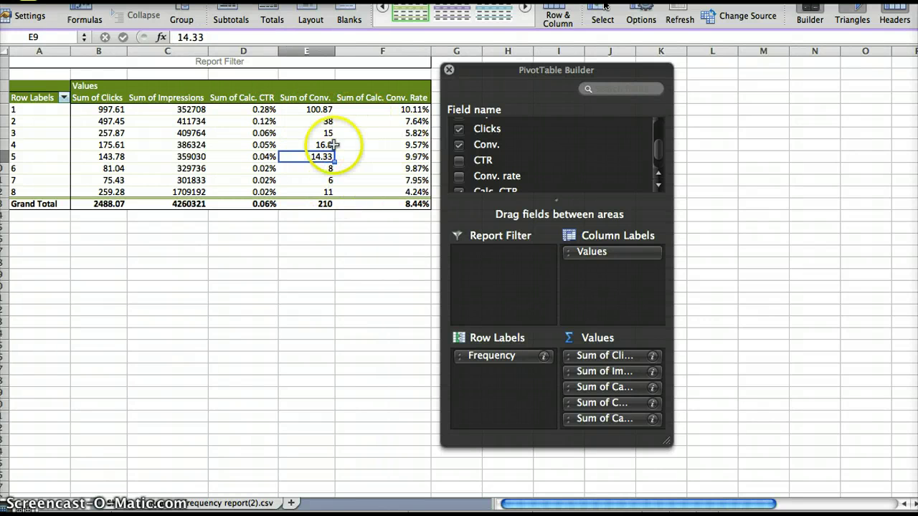
{"action": "right_click", "coordinate": [29, 142]}
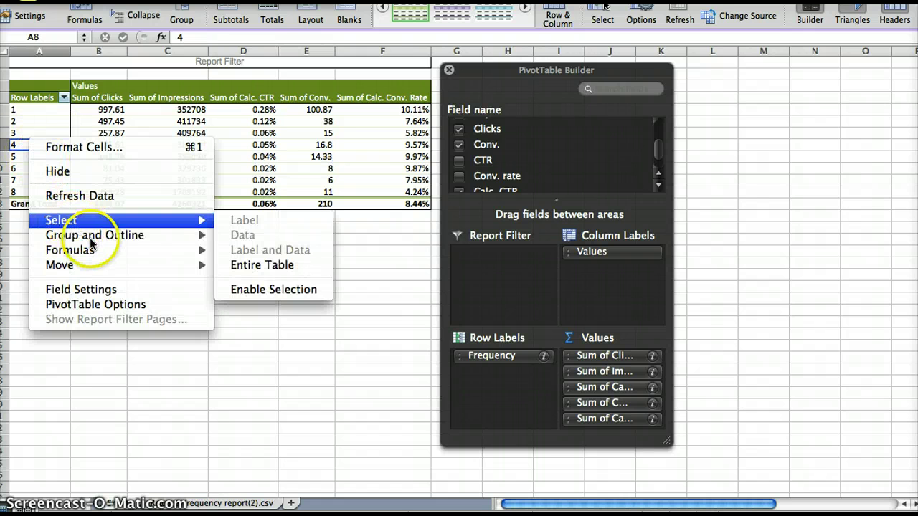
{"action": "left_click", "coordinate": [28, 118]}
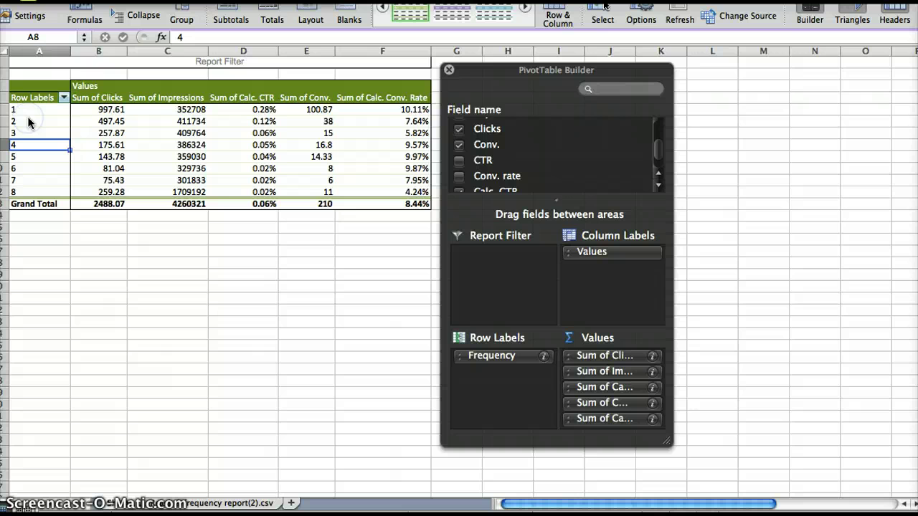
{"action": "left_click", "coordinate": [36, 121]}
{"action": "key", "text": "shift+Down"}
{"action": "key", "text": "shift+Down"}
{"action": "key", "text": "shift+Down"}
{"action": "key", "text": "shift+Down"}
{"action": "key", "text": "shift+Down"}
{"action": "key", "text": "shift+Down"}
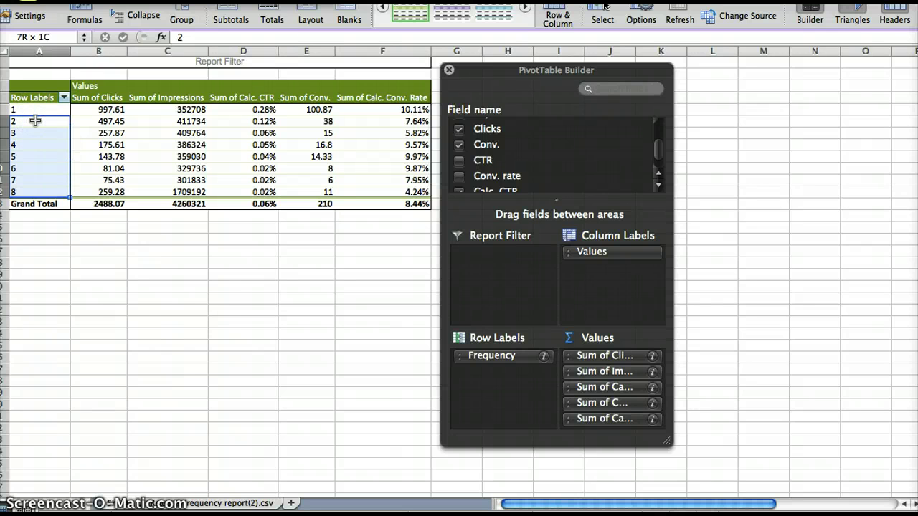
{"action": "right_click", "coordinate": [35, 121]}
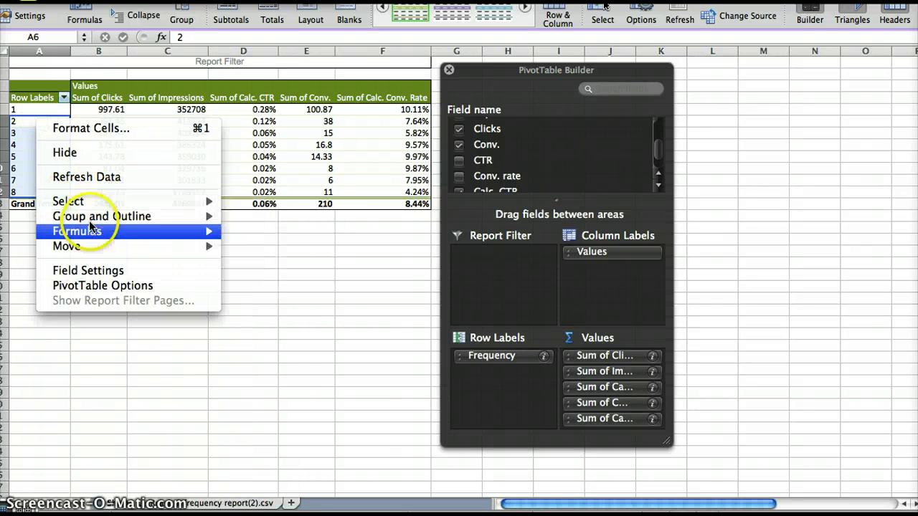
{"action": "mouse_move", "coordinate": [114, 228]}
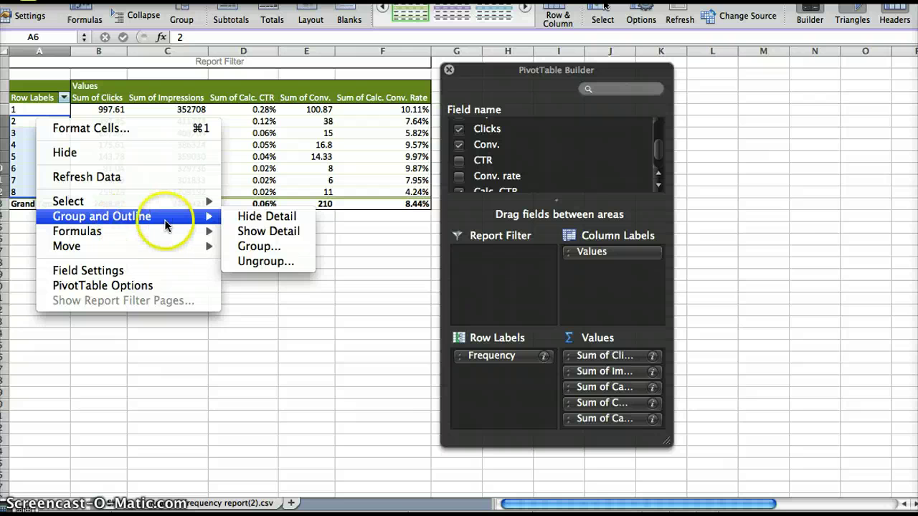
{"action": "left_click", "coordinate": [239, 248]}
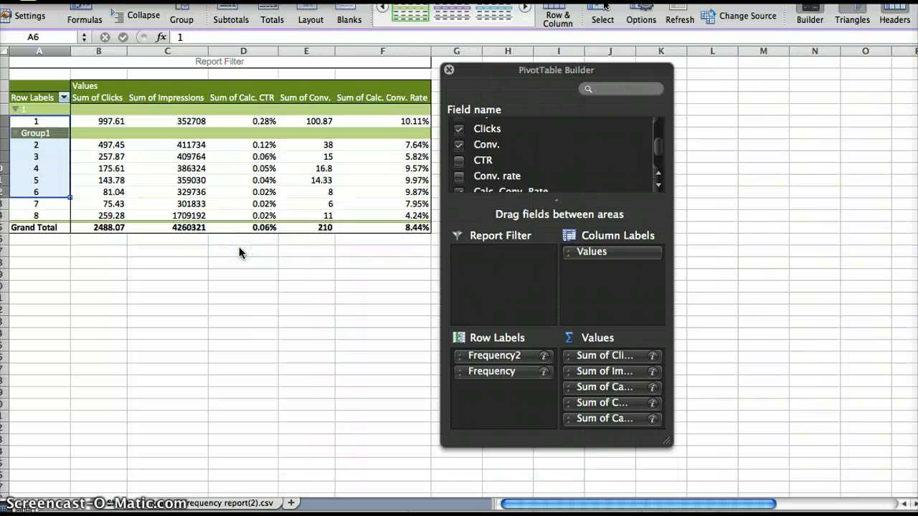
{"action": "double_click", "coordinate": [32, 131]}
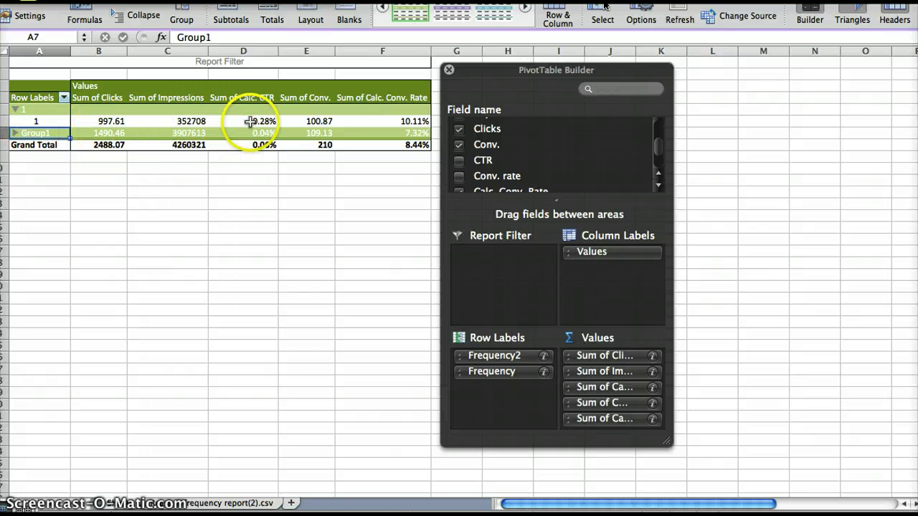
{"action": "left_click", "coordinate": [321, 134]}
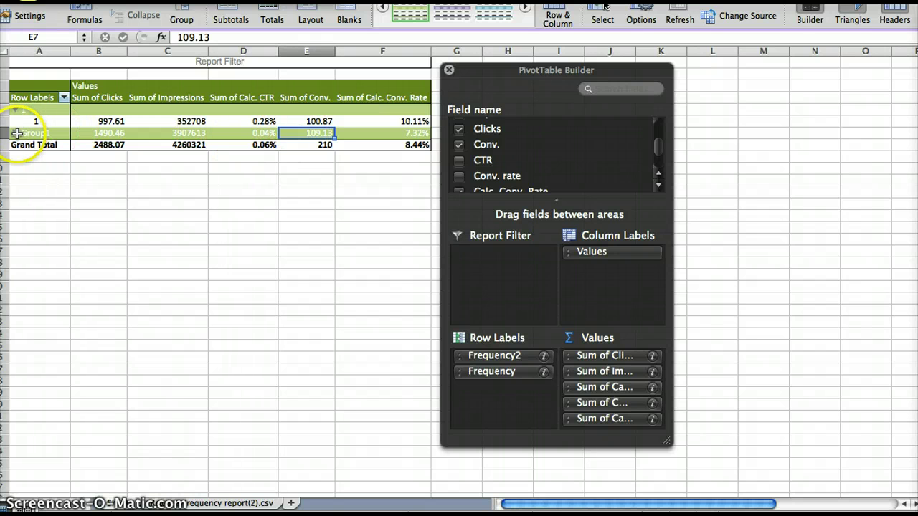
{"action": "left_click", "coordinate": [16, 134]}
{"action": "left_click", "coordinate": [15, 134]}
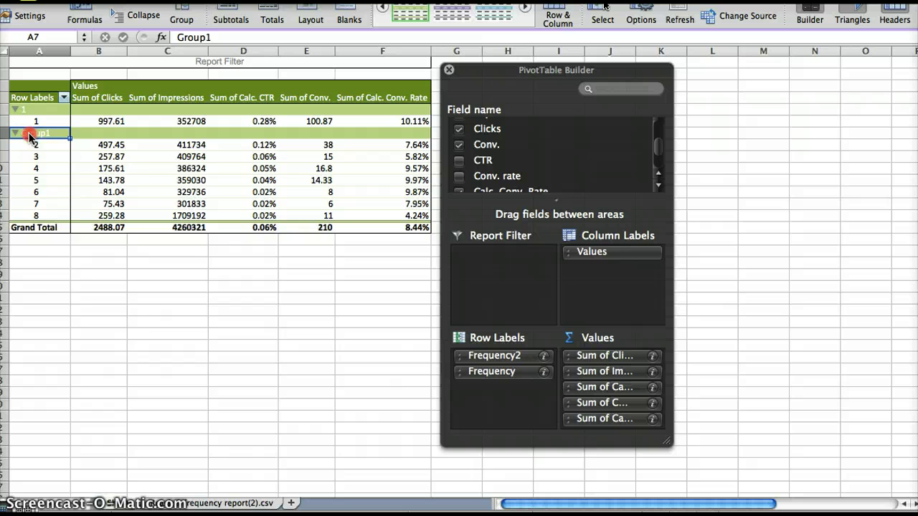
{"action": "right_click", "coordinate": [30, 136]}
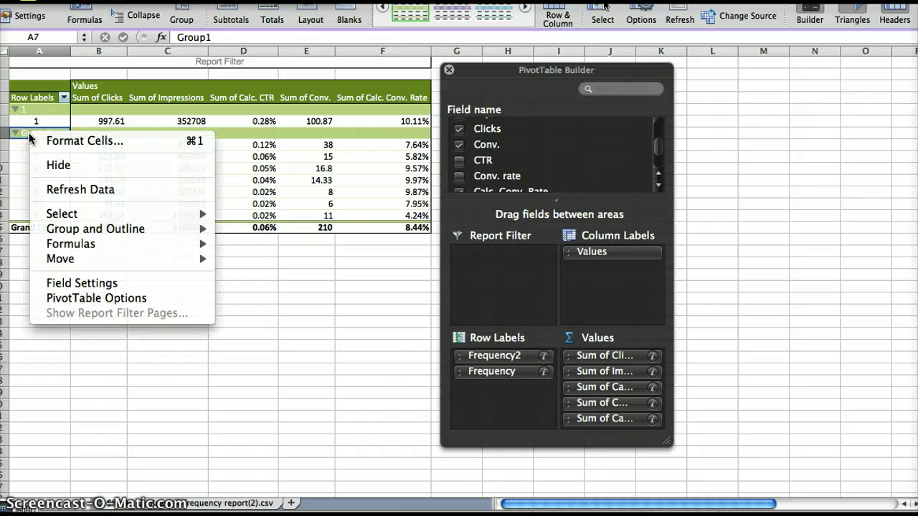
{"action": "mouse_move", "coordinate": [122, 229]}
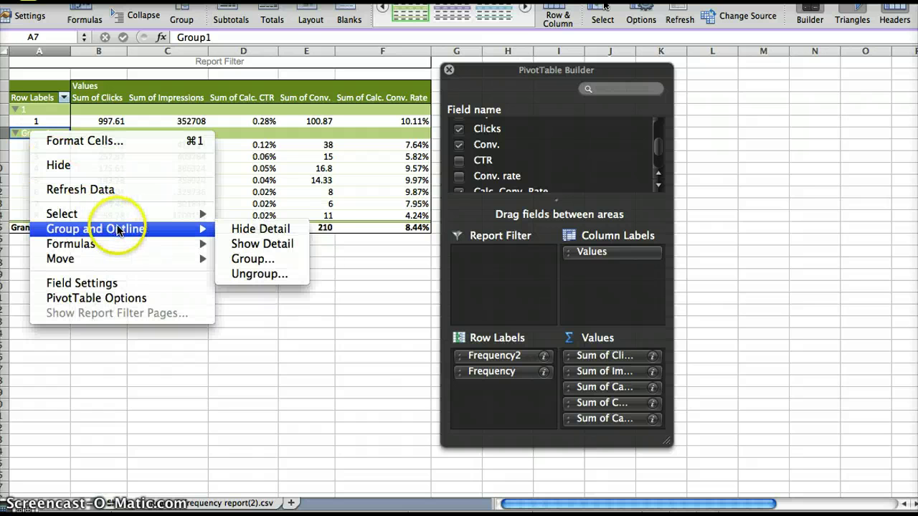
{"action": "left_click", "coordinate": [257, 273]}
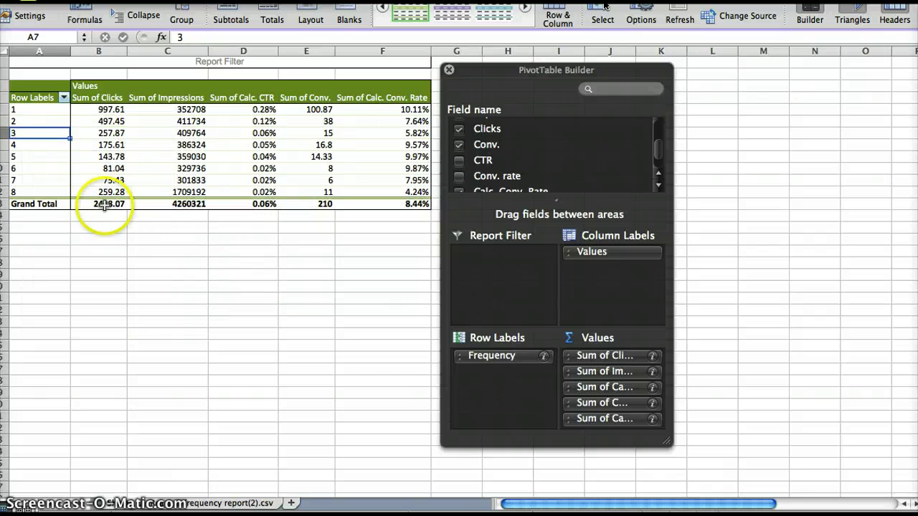
{"action": "left_click", "coordinate": [63, 157]}
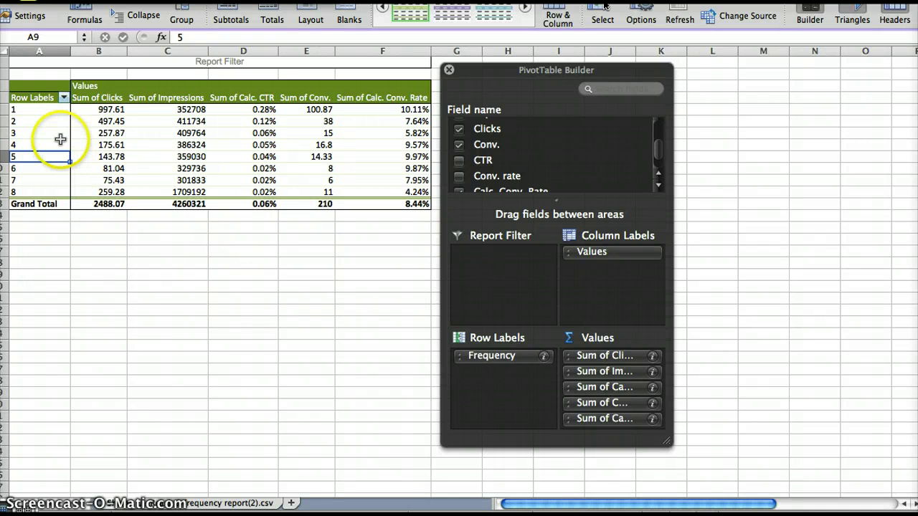
{"action": "left_click", "coordinate": [60, 136]}
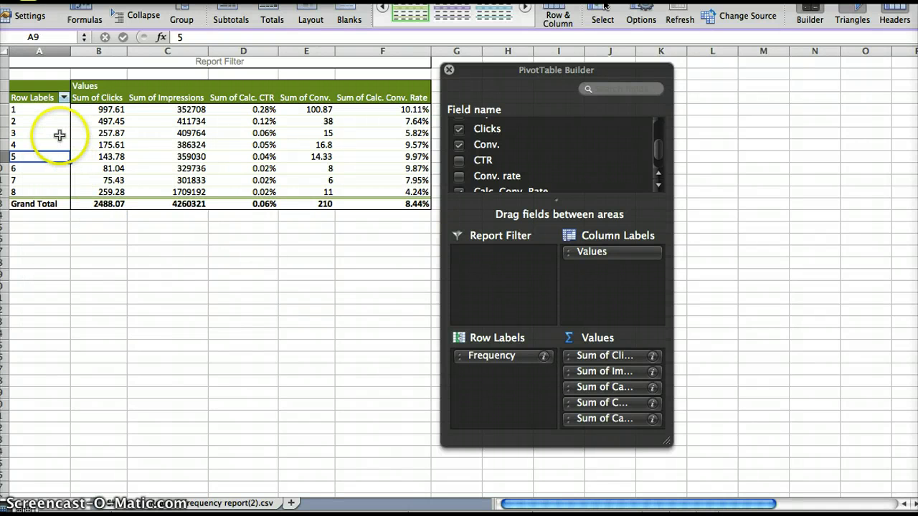
{"action": "left_click", "coordinate": [302, 124]}
{"action": "key", "text": "Down"}
{"action": "key", "text": "Down"}
{"action": "key", "text": "Down"}
{"action": "key", "text": "Down"}
{"action": "key", "text": "Down"}
{"action": "key", "text": "Down"}
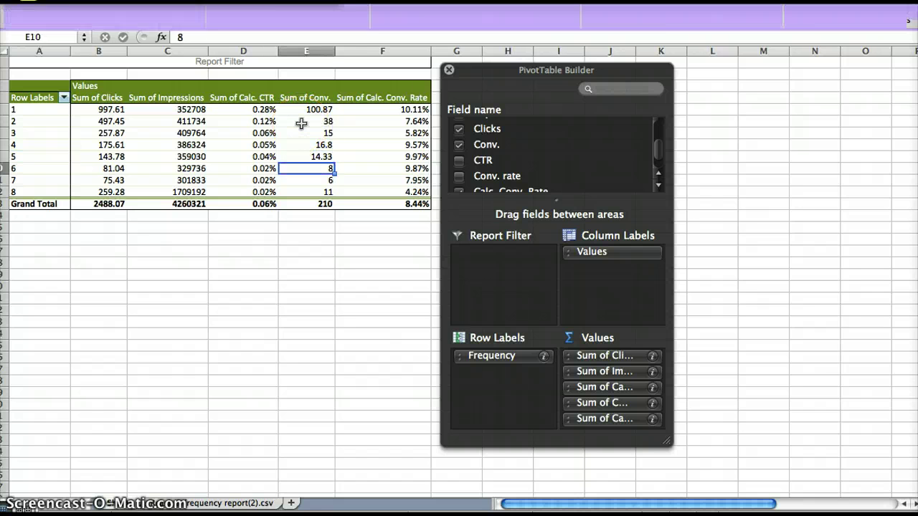
{"action": "key", "text": "Up"}
{"action": "key", "text": "Up"}
{"action": "key", "text": "Up"}
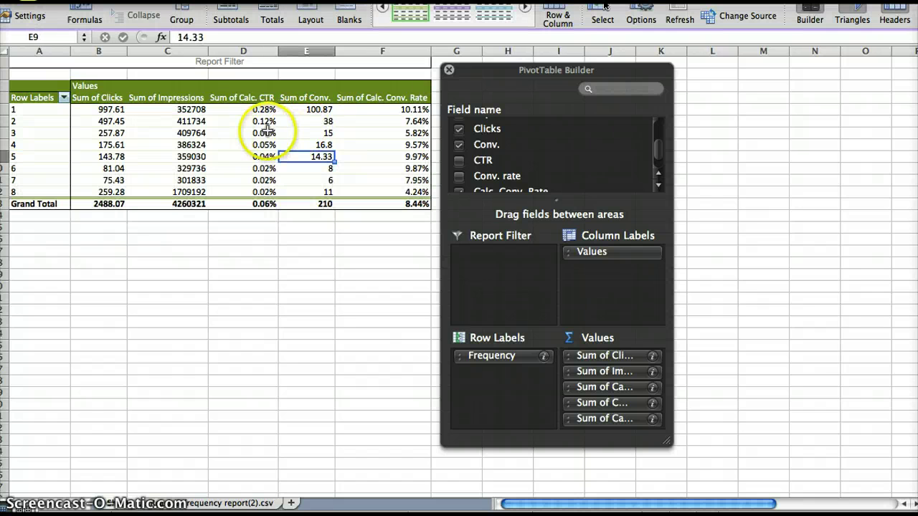
{"action": "left_click", "coordinate": [54, 110]}
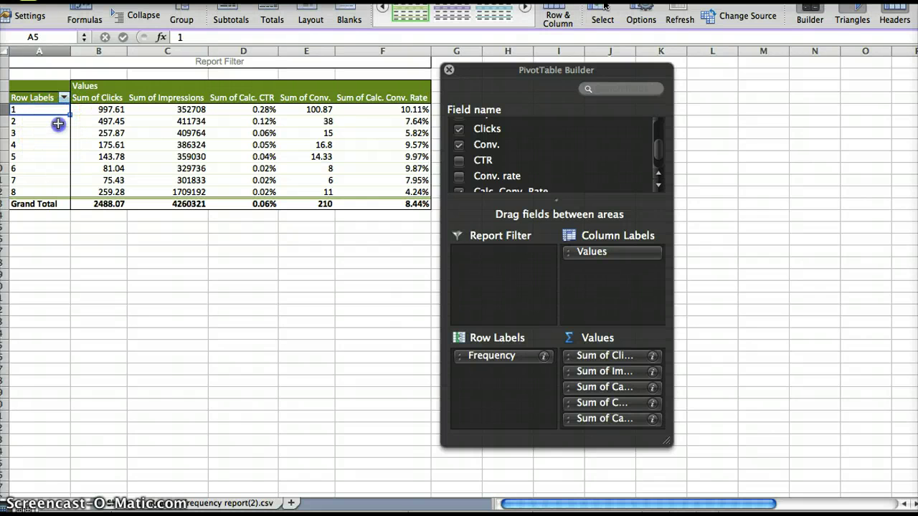
{"action": "left_click_drag", "start_coordinate": [58, 122], "coordinate": [55, 191]}
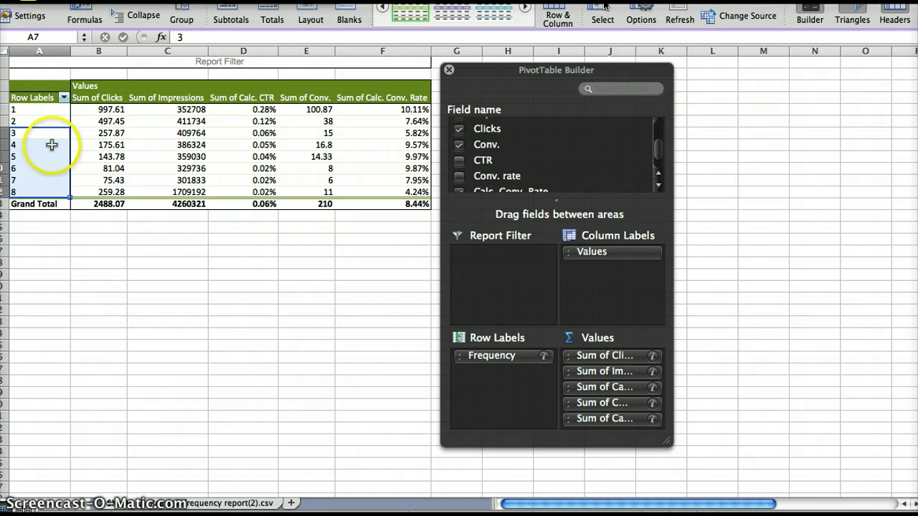
{"action": "left_click_drag", "start_coordinate": [49, 146], "coordinate": [52, 189]}
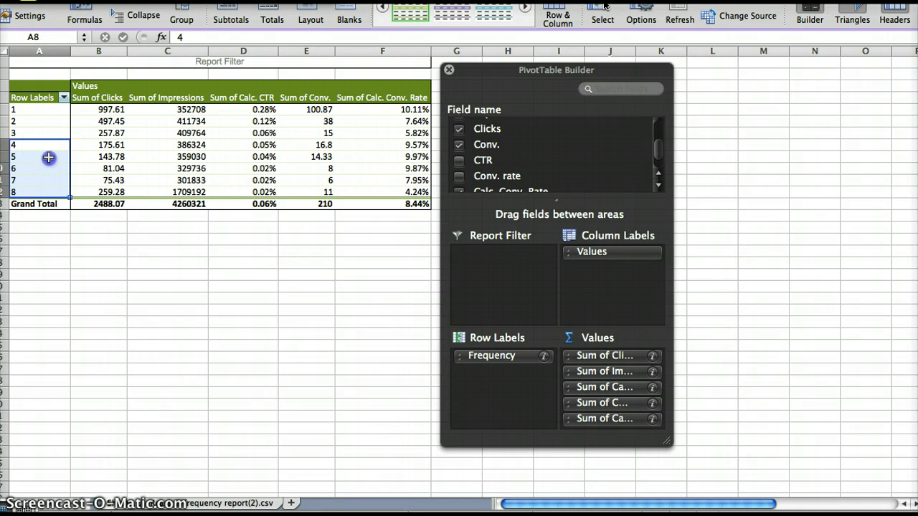
{"action": "left_click_drag", "start_coordinate": [50, 157], "coordinate": [51, 191]}
{"action": "left_click", "coordinate": [52, 168]}
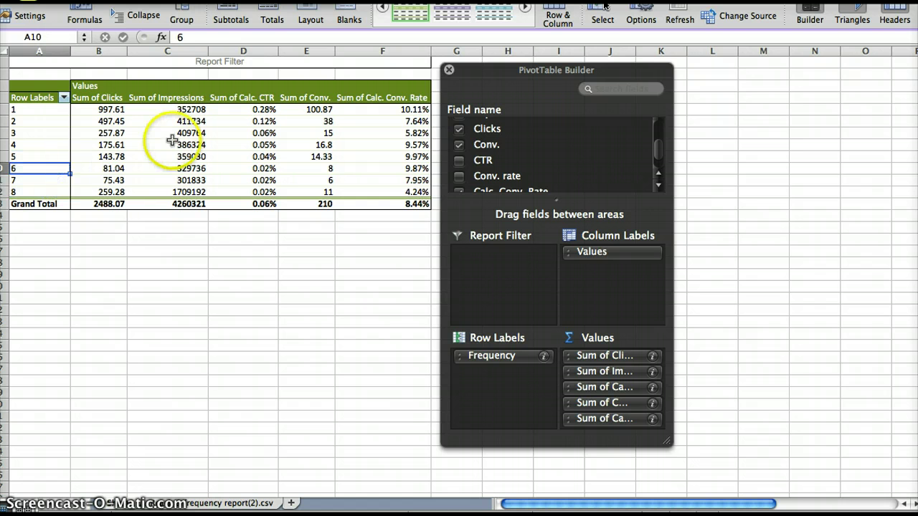
{"action": "left_click", "coordinate": [242, 145]}
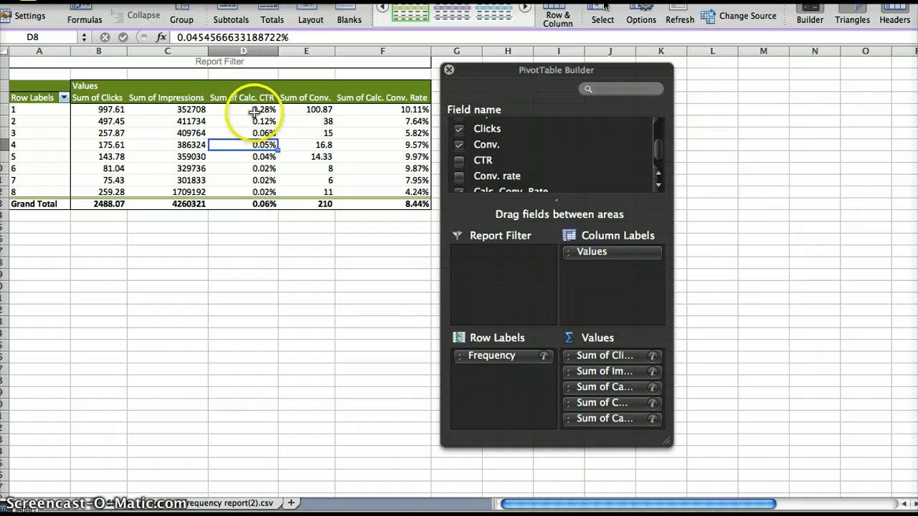
{"action": "left_click", "coordinate": [247, 169]}
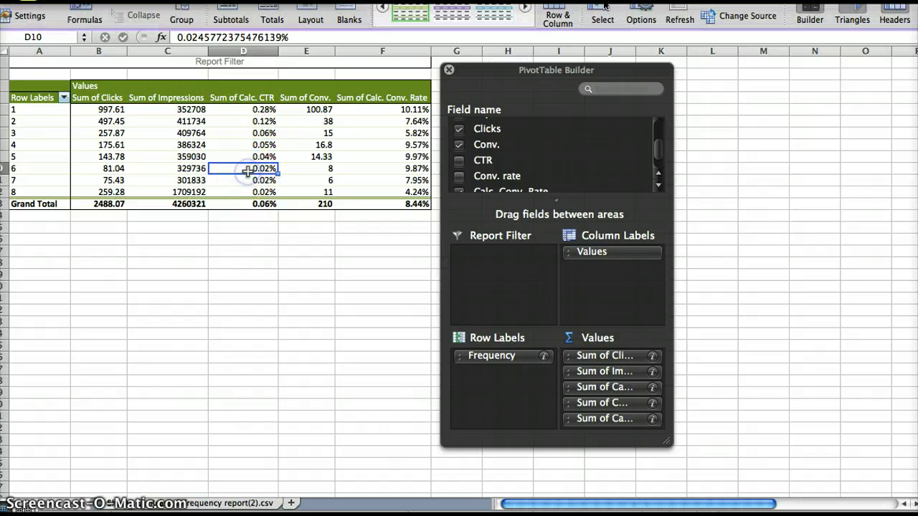
{"action": "key", "text": "Down"}
{"action": "key", "text": "Down"}
{"action": "key", "text": "Up"}
{"action": "key", "text": "Up"}
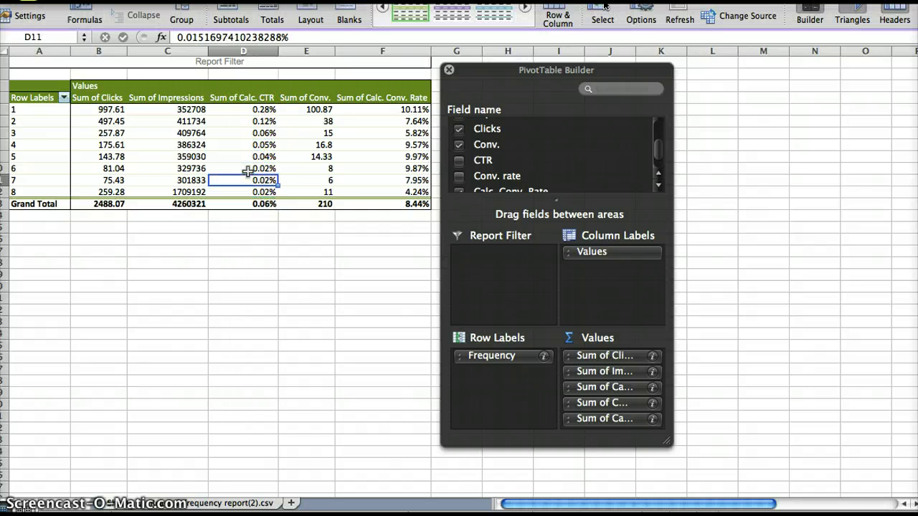
{"action": "key", "text": "Right"}
{"action": "key", "text": "Down"}
{"action": "key", "text": "Down"}
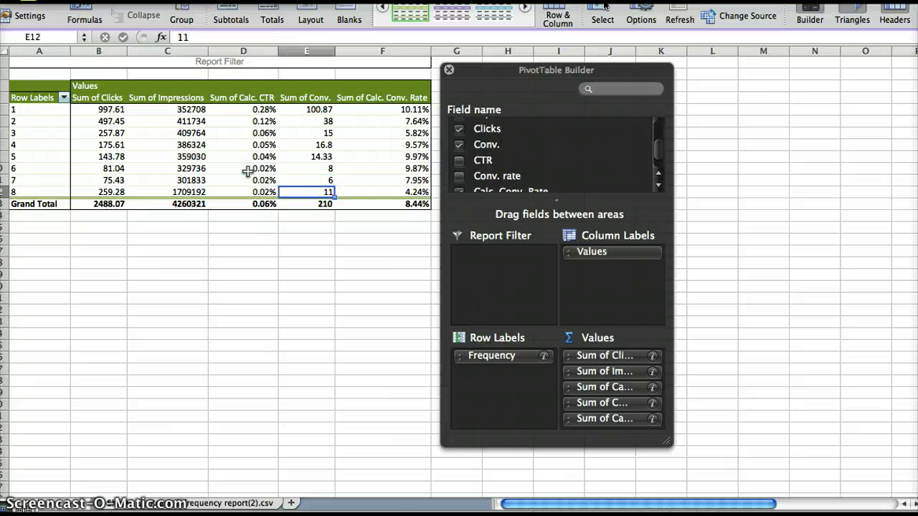
Group frequencies 6–8 into Group1 and frequencies 1–5 into Group2.
{"action": "left_click_drag", "start_coordinate": [58, 169], "coordinate": [54, 190]}
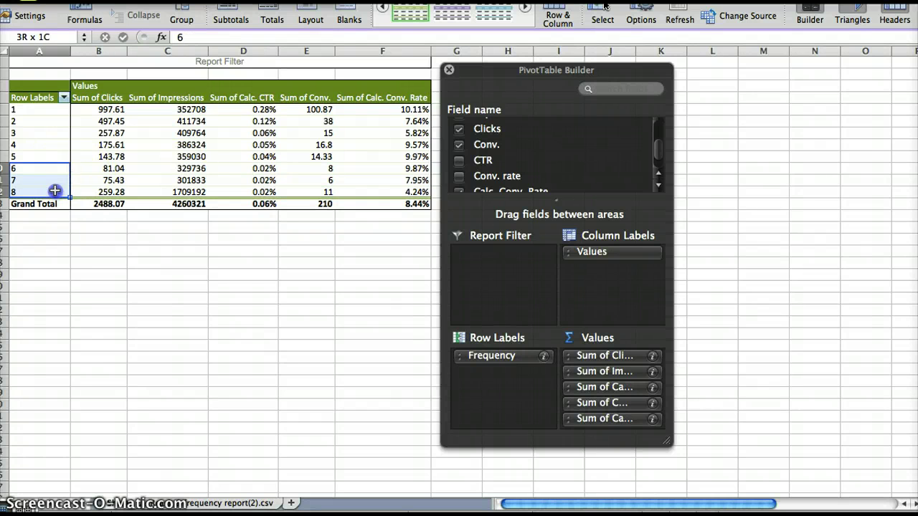
{"action": "right_click", "coordinate": [54, 191]}
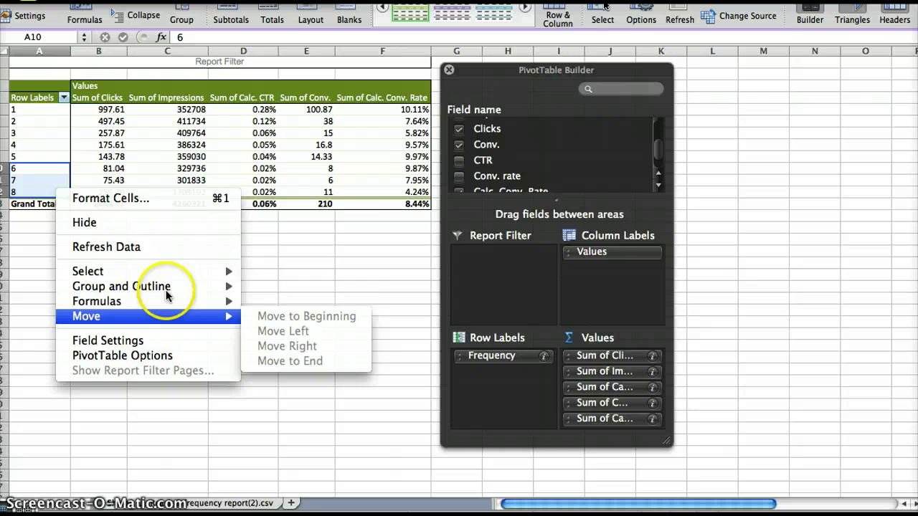
{"action": "mouse_move", "coordinate": [210, 287]}
{"action": "left_click", "coordinate": [269, 316]}
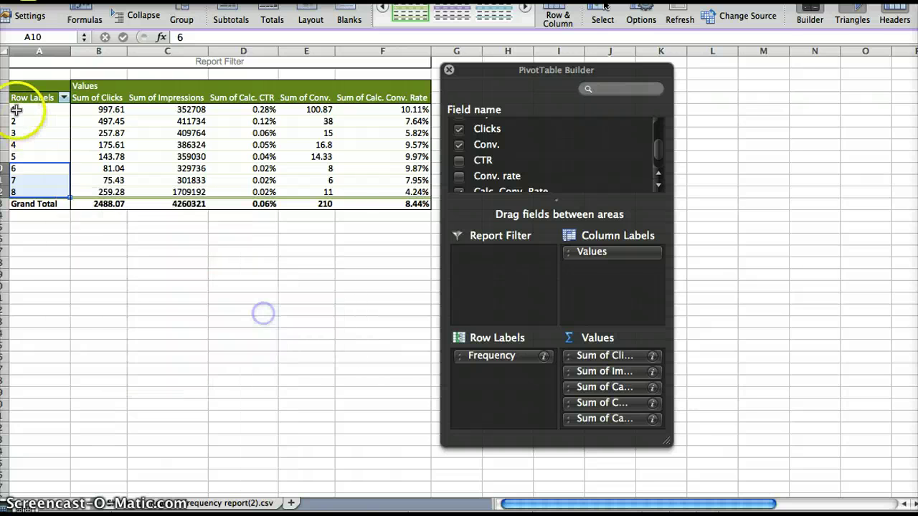
{"action": "left_click_drag", "start_coordinate": [41, 114], "coordinate": [46, 208]}
{"action": "right_click", "coordinate": [47, 209]}
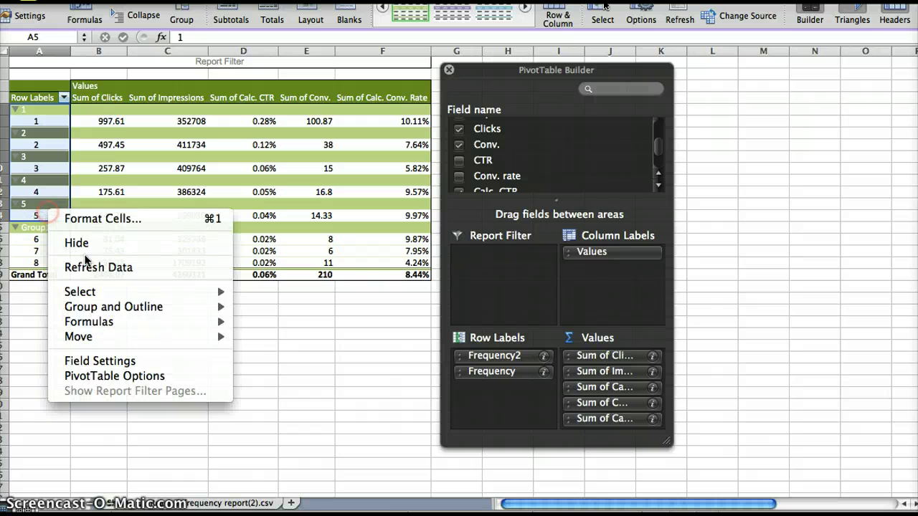
{"action": "mouse_move", "coordinate": [154, 308]}
{"action": "left_click", "coordinate": [255, 336]}
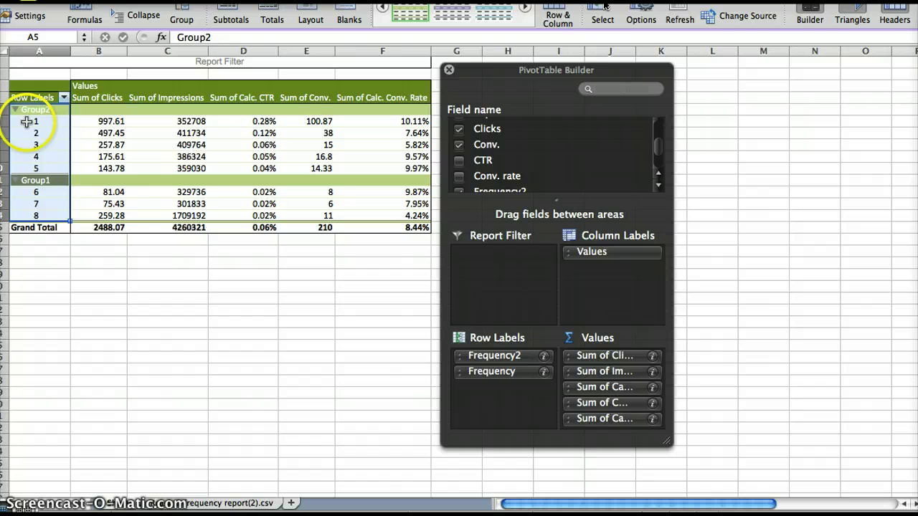
{"action": "left_click", "coordinate": [50, 201]}
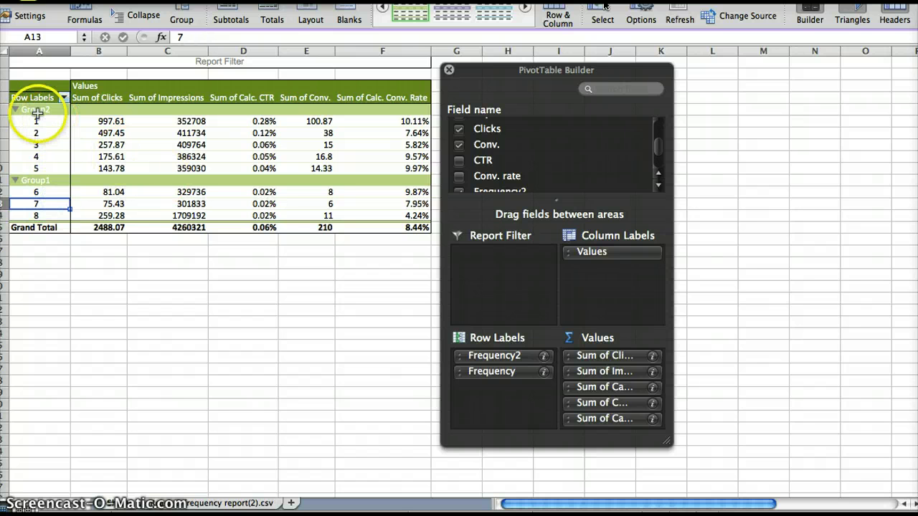
{"action": "left_click", "coordinate": [104, 118]}
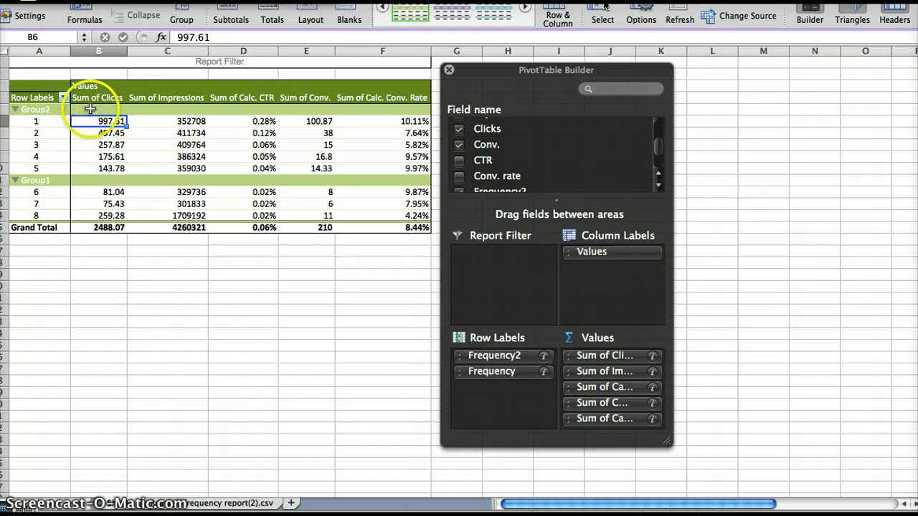
Collapse both groups and compare Group2's 0.11% CTR and 8.93% conversion with Group1's.
{"action": "left_click", "coordinate": [15, 110]}
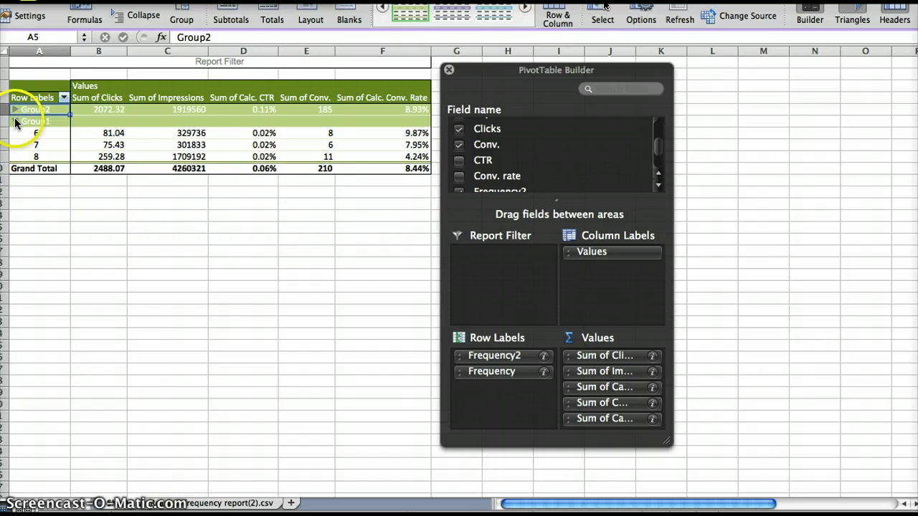
{"action": "left_click", "coordinate": [15, 121]}
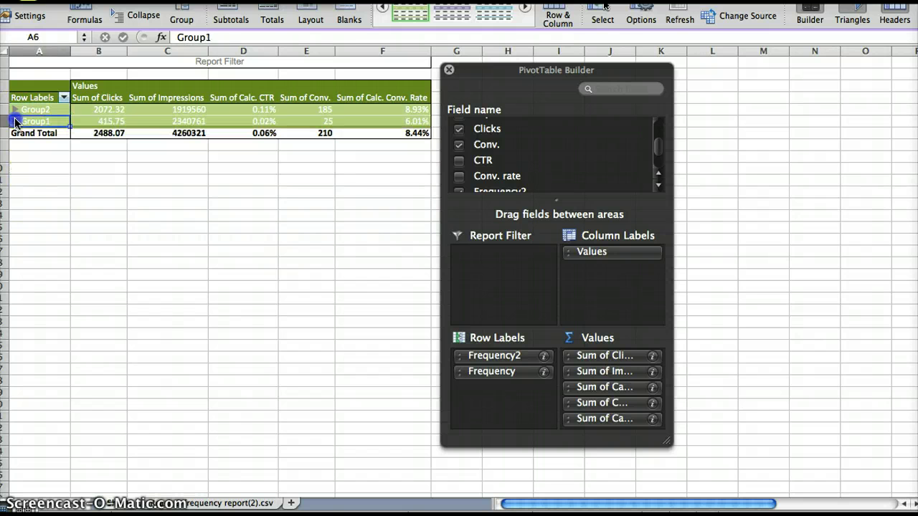
{"action": "left_click", "coordinate": [231, 111]}
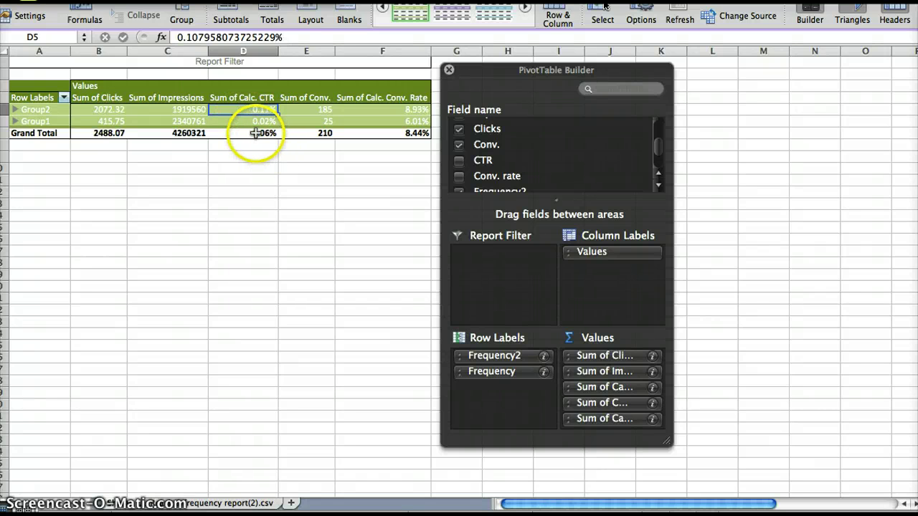
{"action": "left_click", "coordinate": [256, 134]}
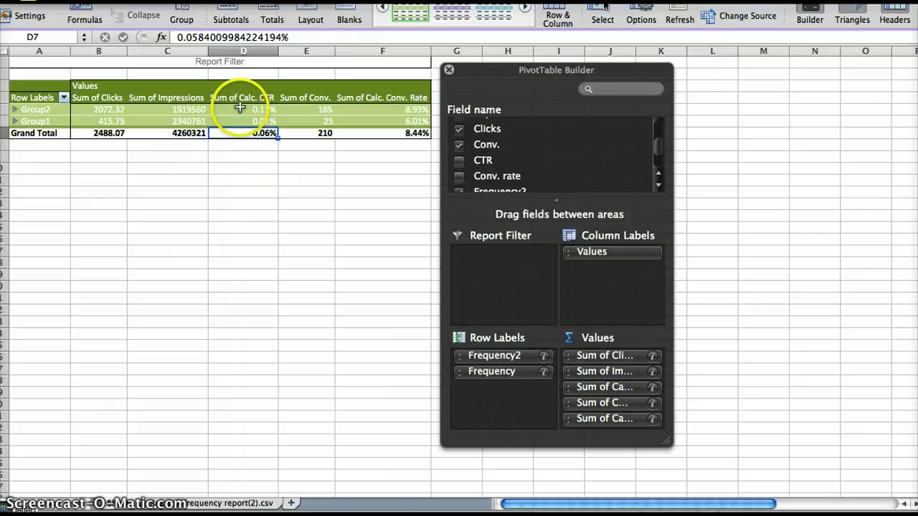
{"action": "left_click", "coordinate": [240, 108]}
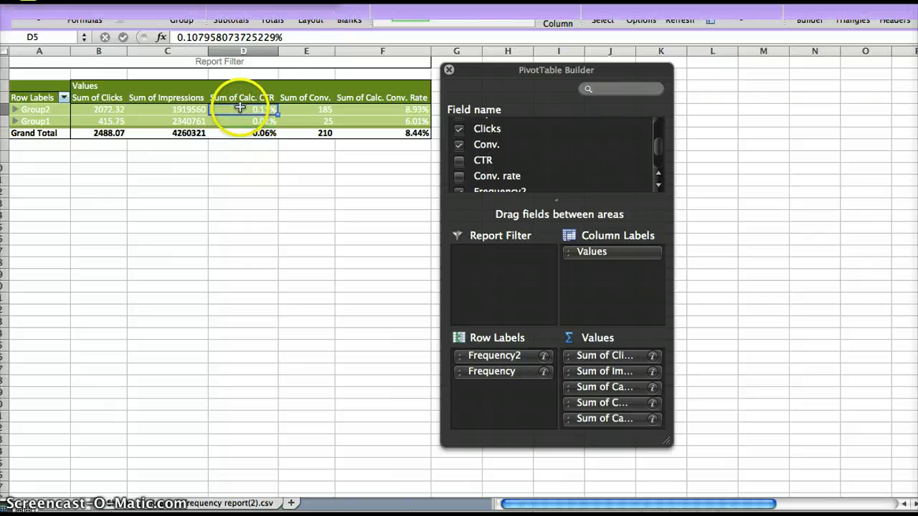
{"action": "left_click", "coordinate": [308, 114]}
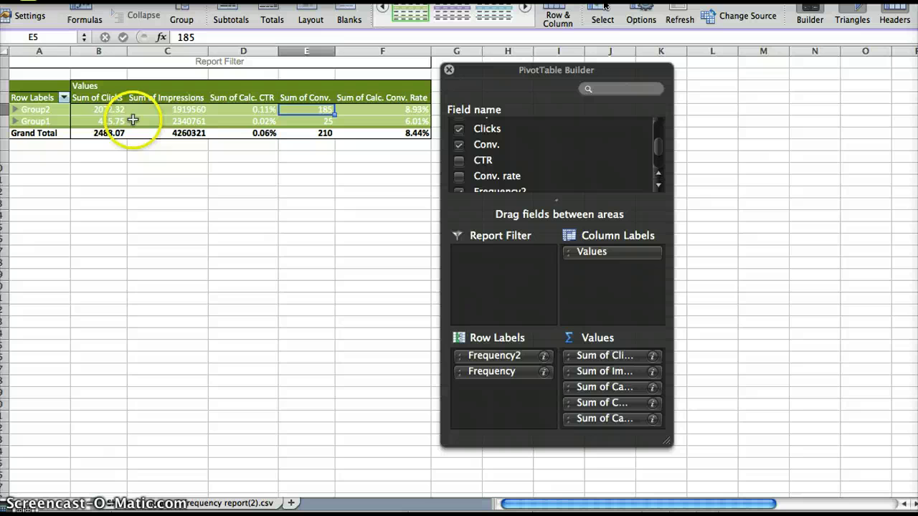
{"action": "left_click", "coordinate": [36, 109]}
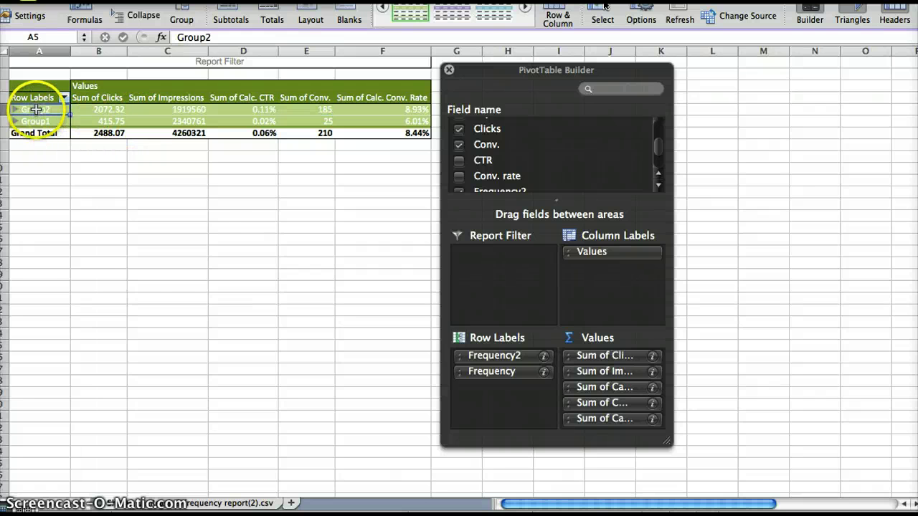
{"action": "right_click", "coordinate": [36, 110]}
Ungroup Group2 and Group1 so frequencies 1–8 are listed individually again.
{"action": "mouse_move", "coordinate": [104, 208]}
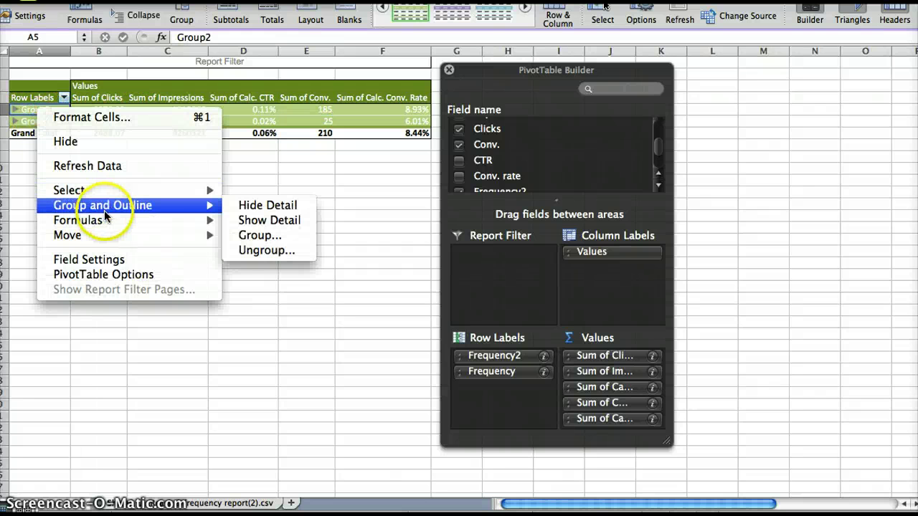
{"action": "left_click", "coordinate": [244, 250]}
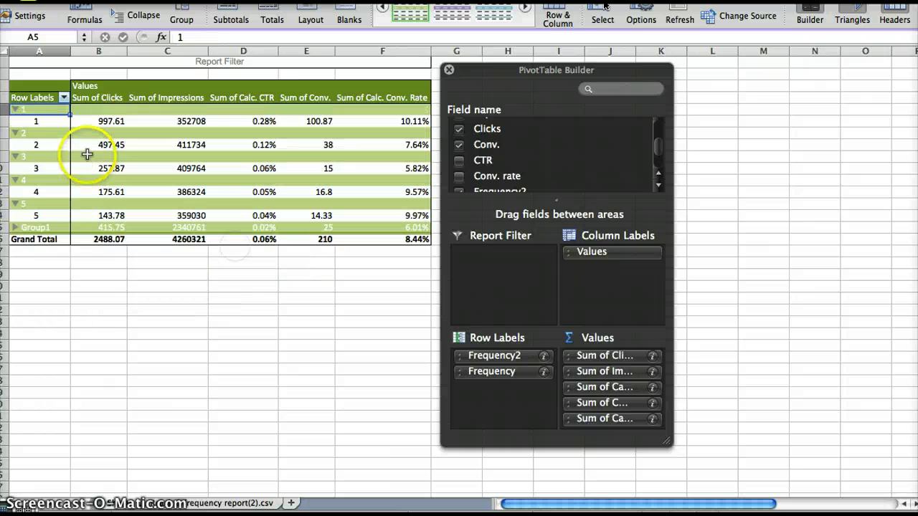
{"action": "left_click", "coordinate": [37, 228]}
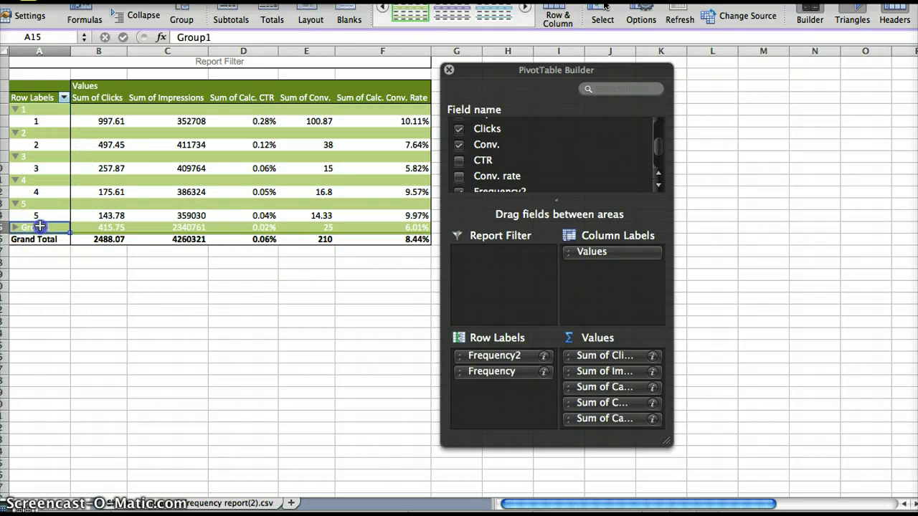
{"action": "right_click", "coordinate": [40, 228]}
{"action": "mouse_move", "coordinate": [208, 322]}
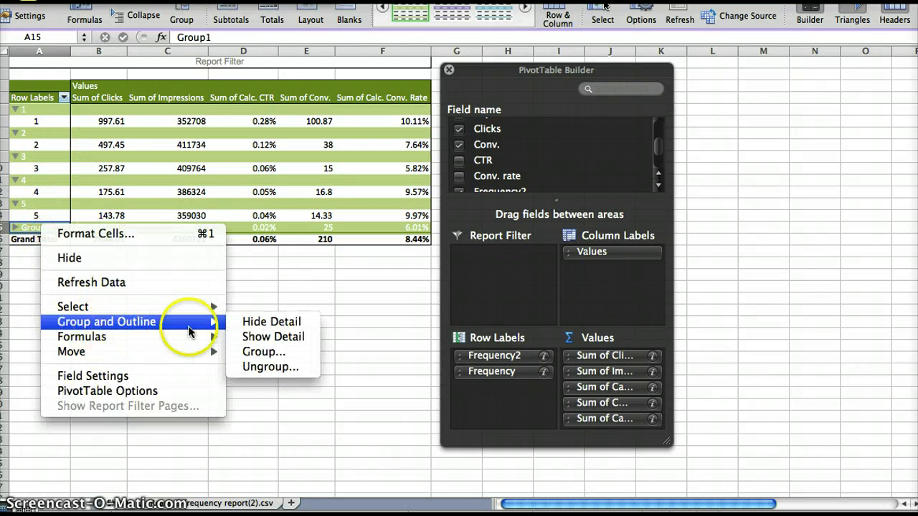
{"action": "left_click", "coordinate": [265, 368]}
{"action": "left_click", "coordinate": [113, 170]}
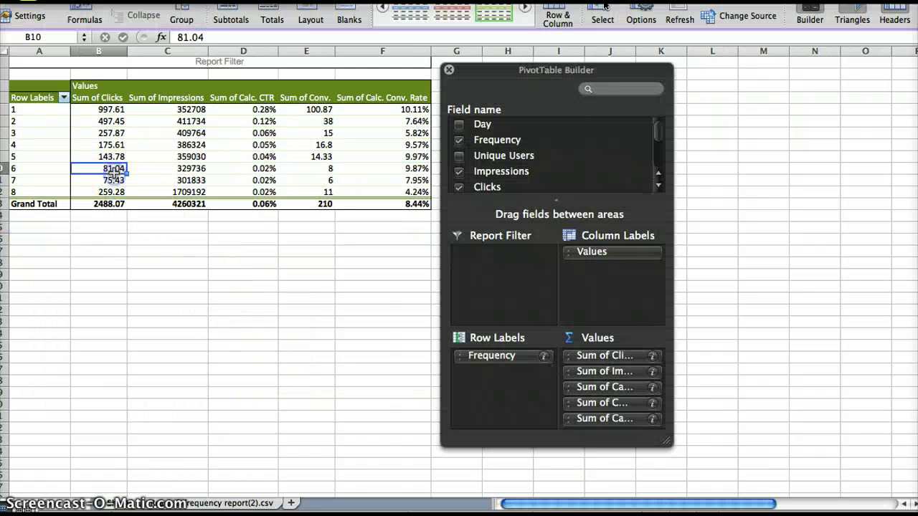